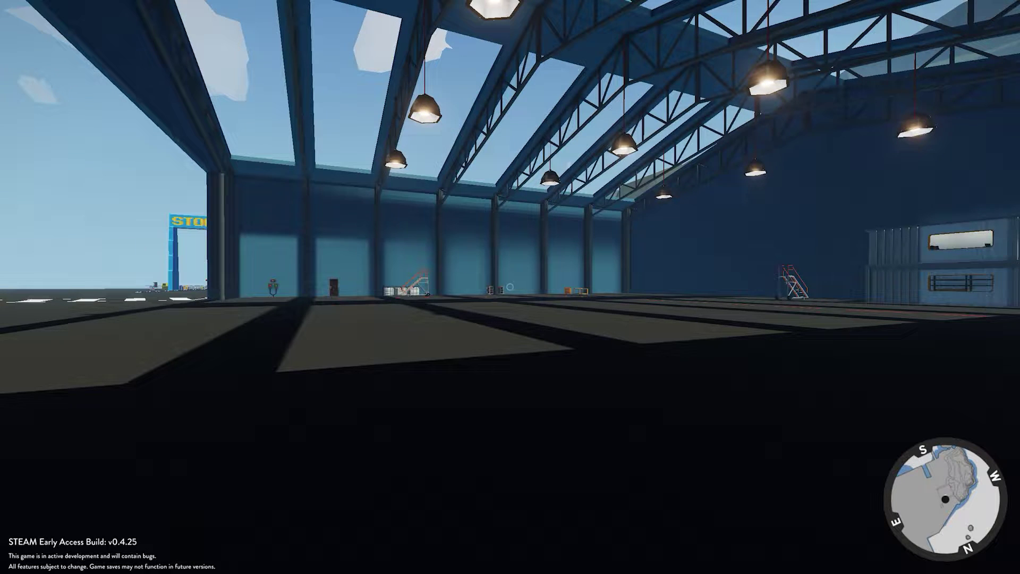
Step: Walk to the hangar's workbench and start editing a vehicle
key(w)
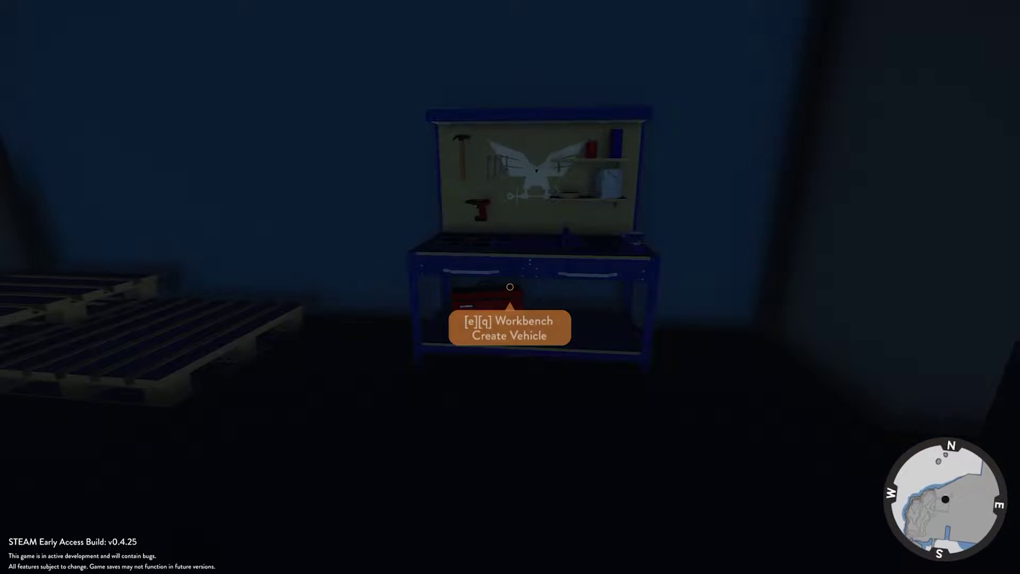
key(w)
key(e)
scroll(564, 217, up, 5)
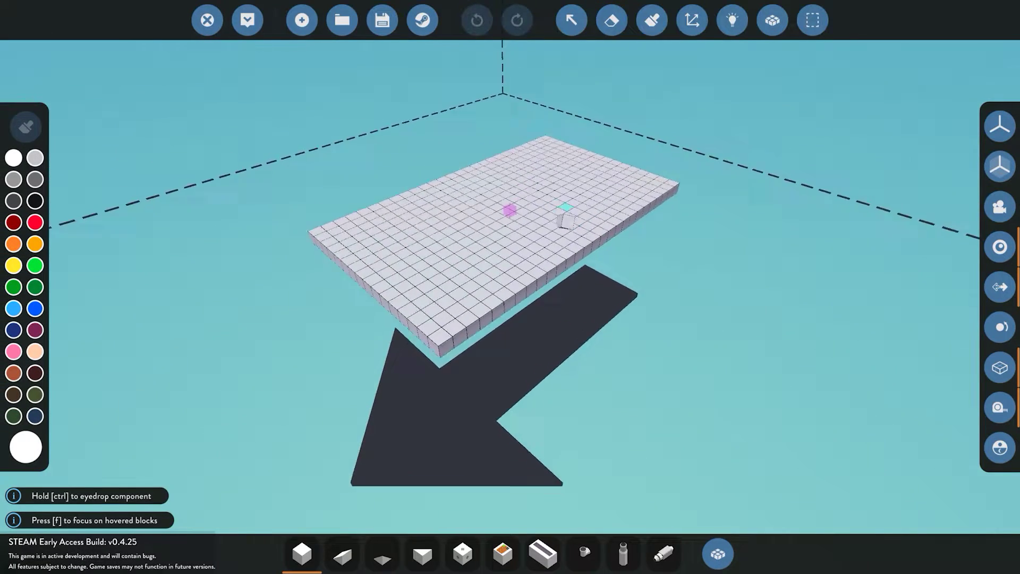
key(w)
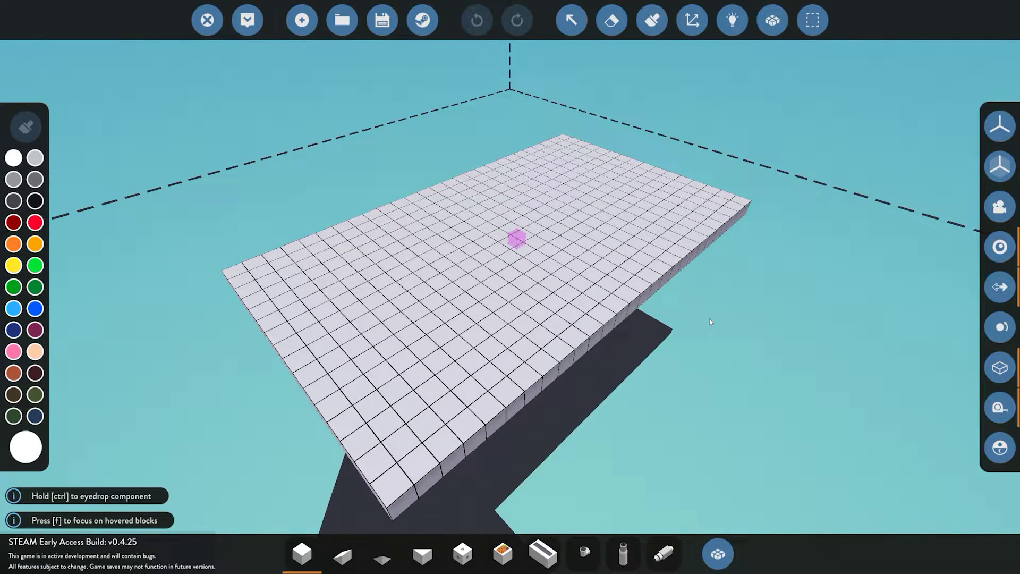
Step: Place an outward-facing distance sensor on each of the platform's four edges
click(719, 554)
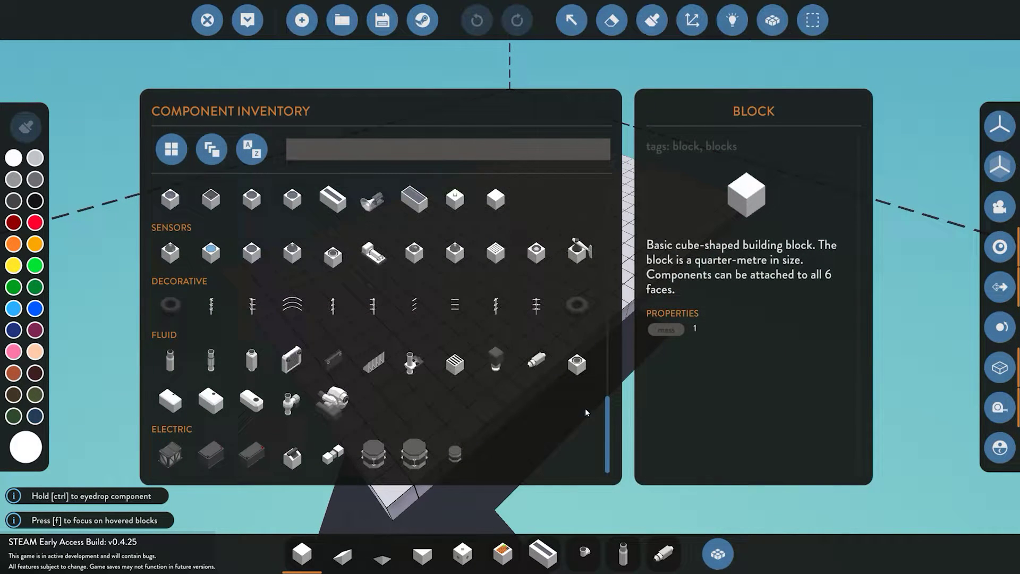
click(298, 258)
click(719, 554)
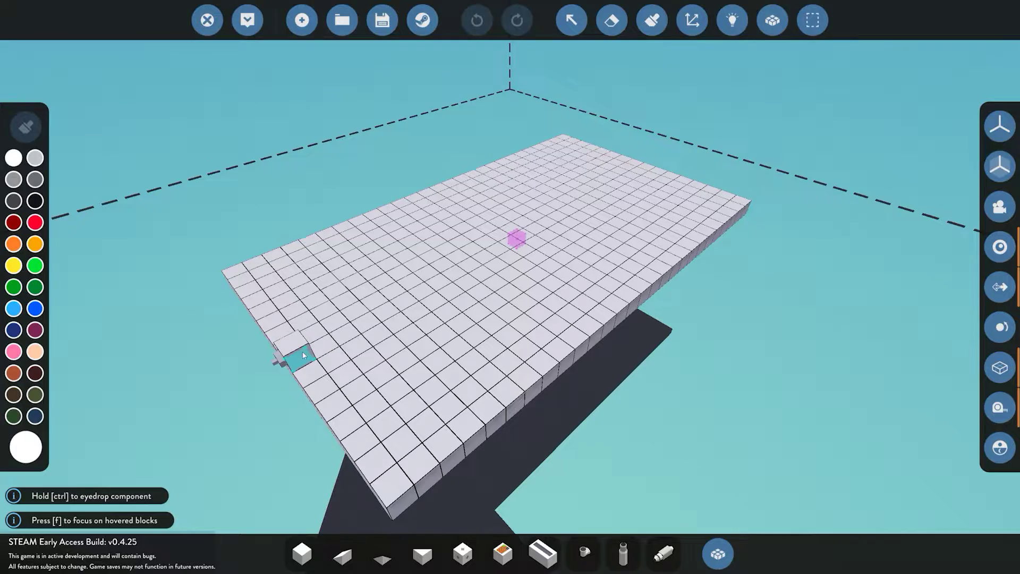
drag(372, 350, 511, 340)
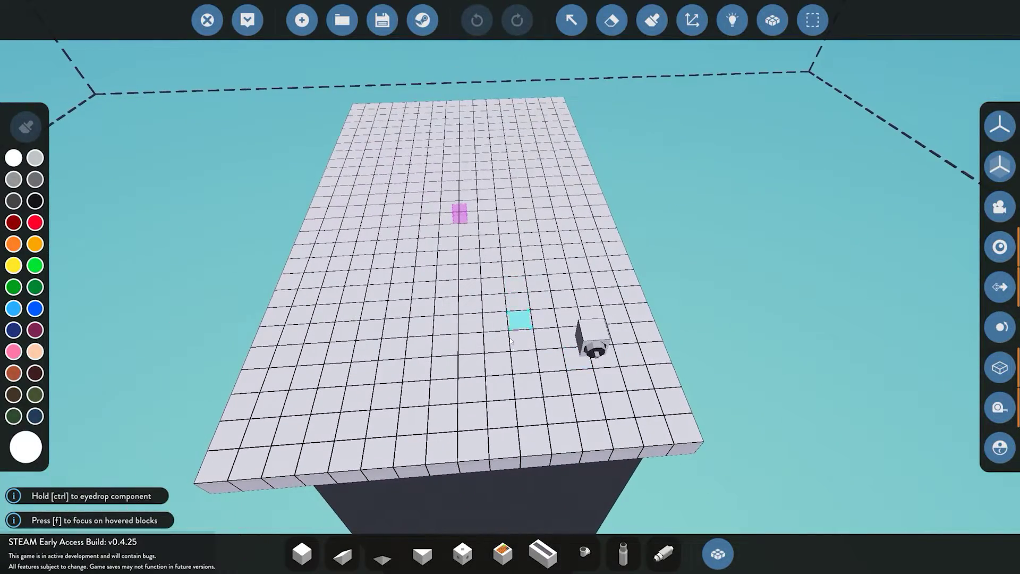
click(470, 425)
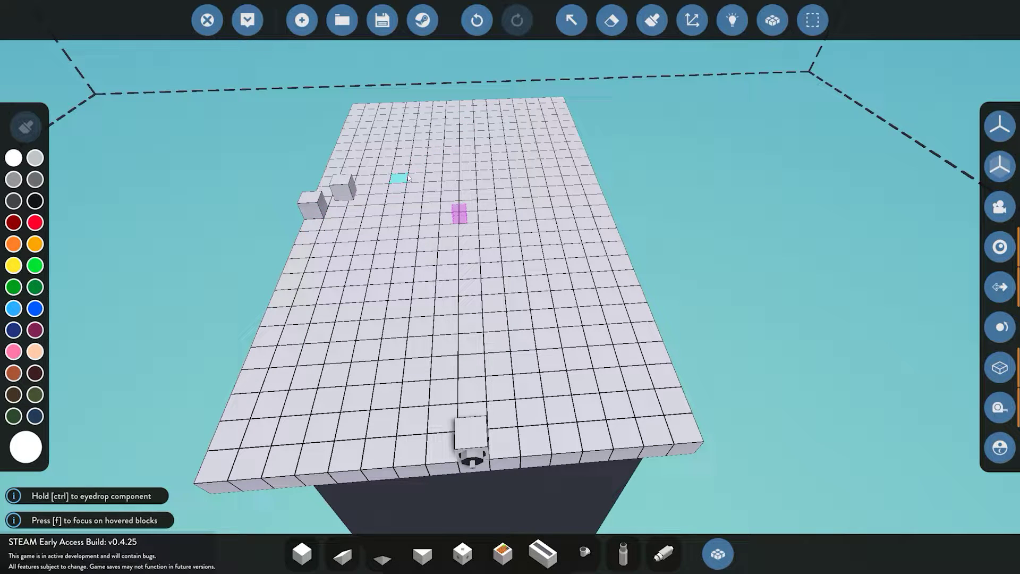
alt+click(316, 208)
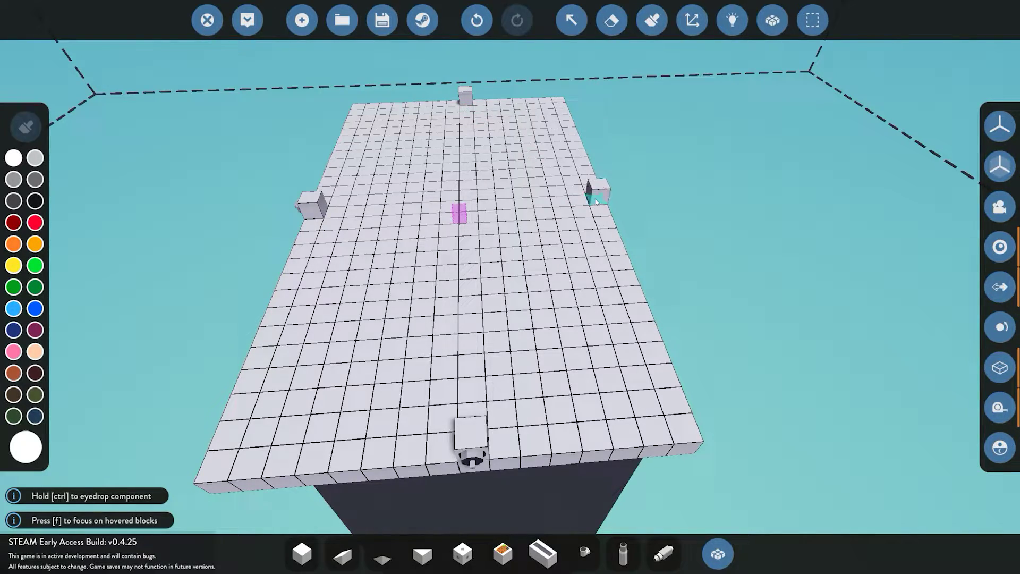
Step: Examine the positions and orientations of the four distance sensors from different sides of the platform
key(d)
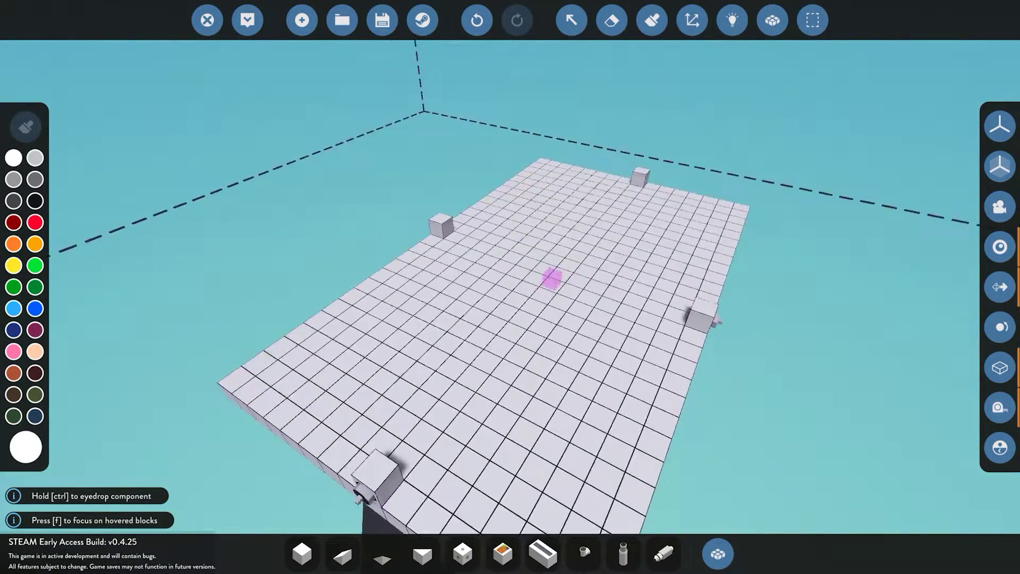
key(d)
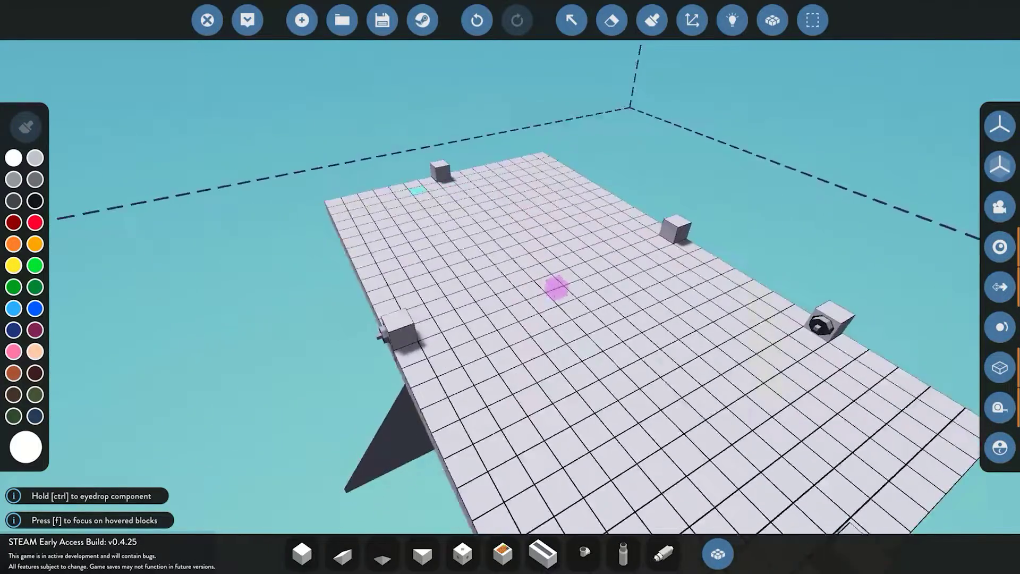
key(s)
key(w)
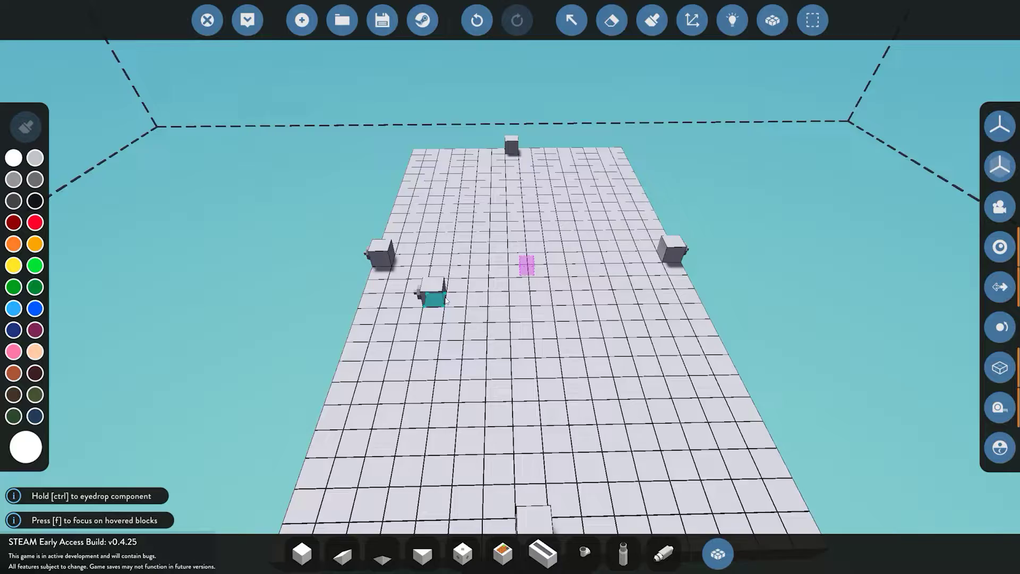
scroll(446, 303, down, 1)
scroll(521, 340, up, 1)
scroll(523, 349, down, 1)
scroll(554, 381, up, 1)
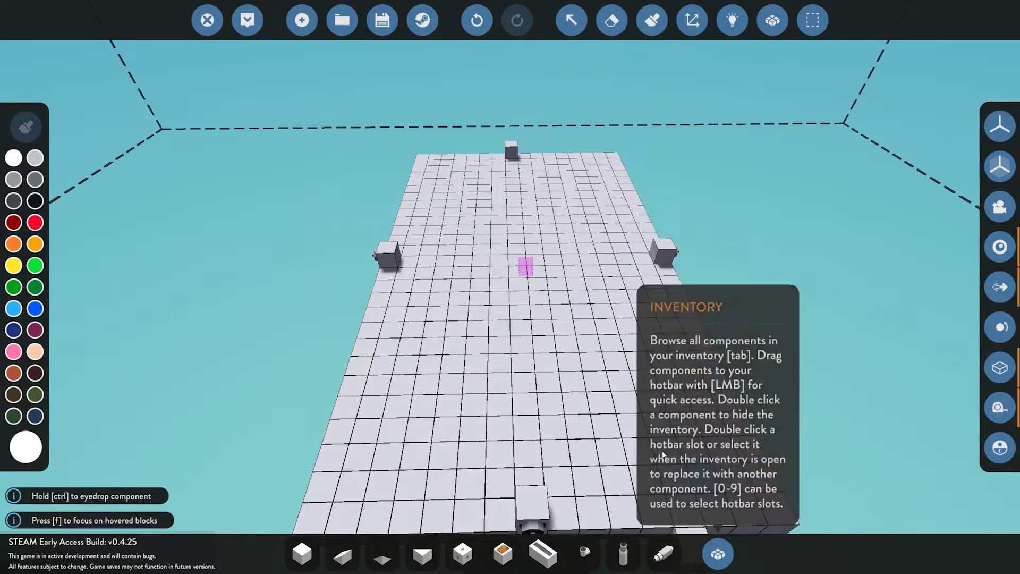
scroll(624, 417, down, 1)
scroll(619, 425, up, 1)
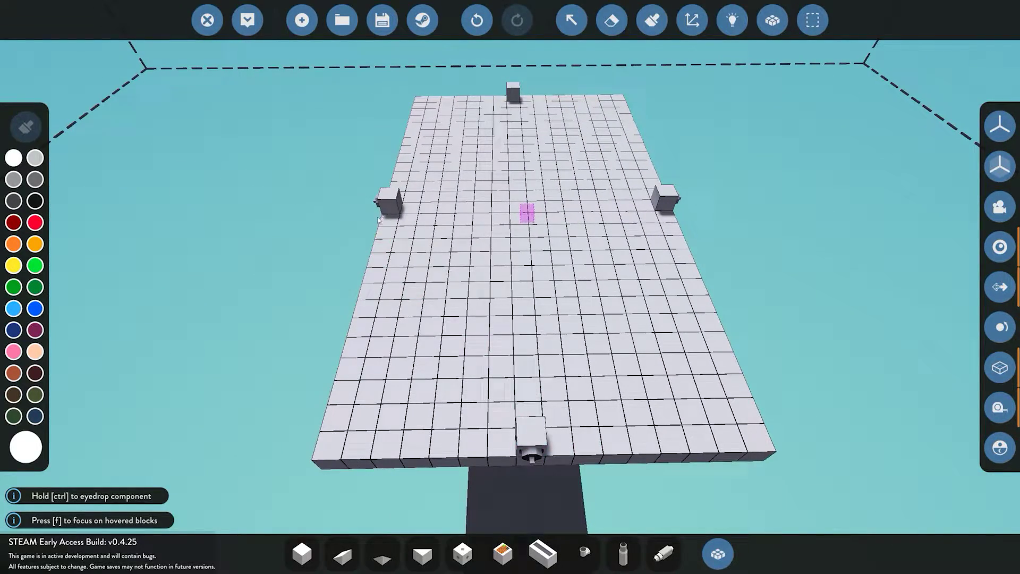
click(530, 236)
drag(528, 242, 547, 272)
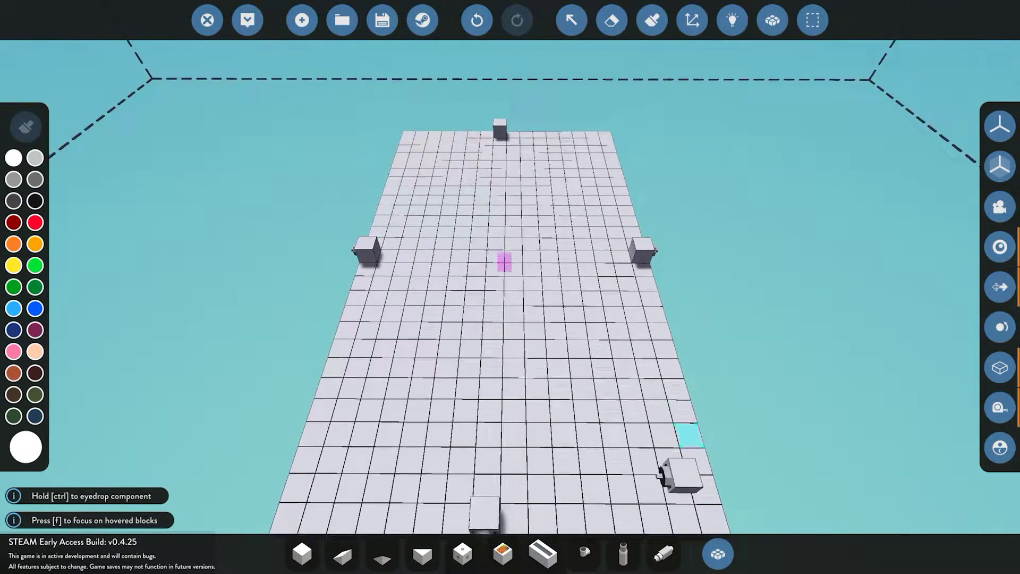
Step: Place a threshold gate directly behind each of the four distance sensors, in line with it
click(733, 564)
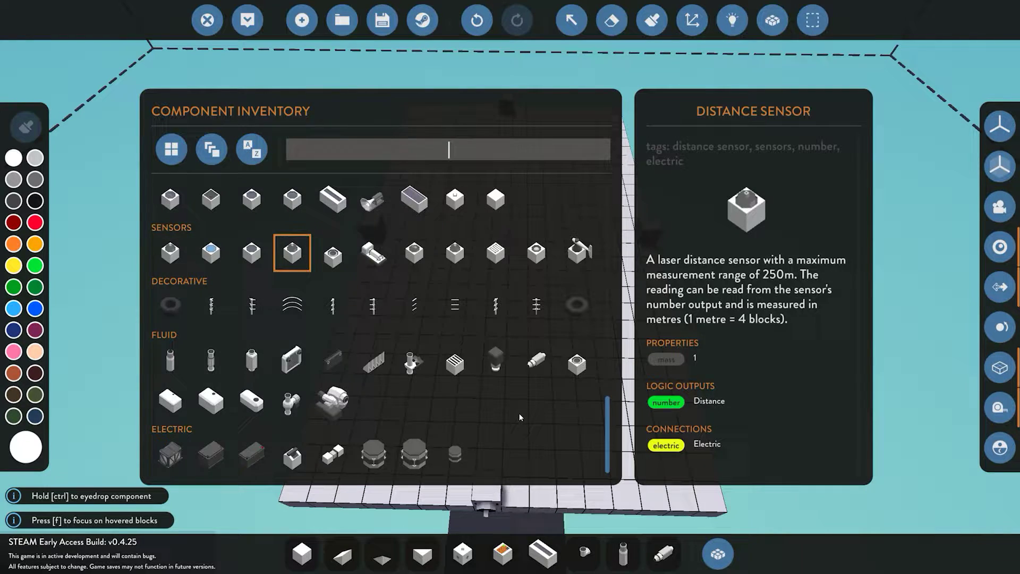
scroll(520, 417, up, 3)
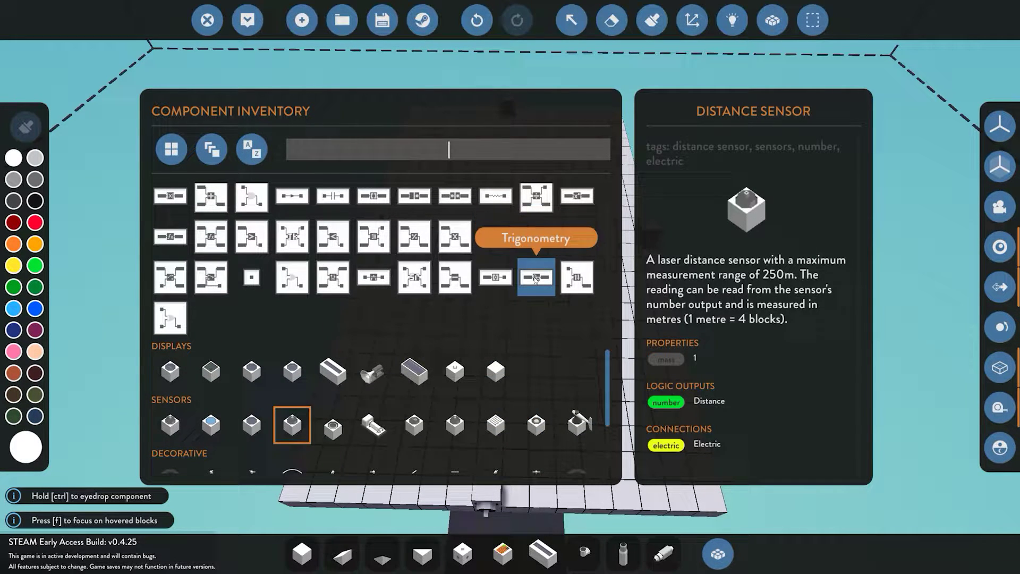
click(500, 277)
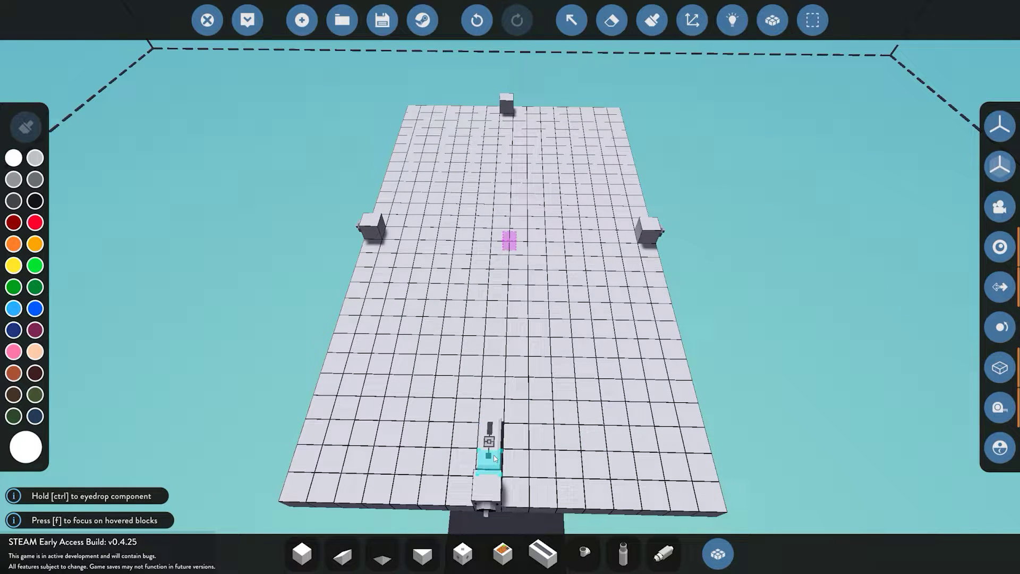
click(493, 447)
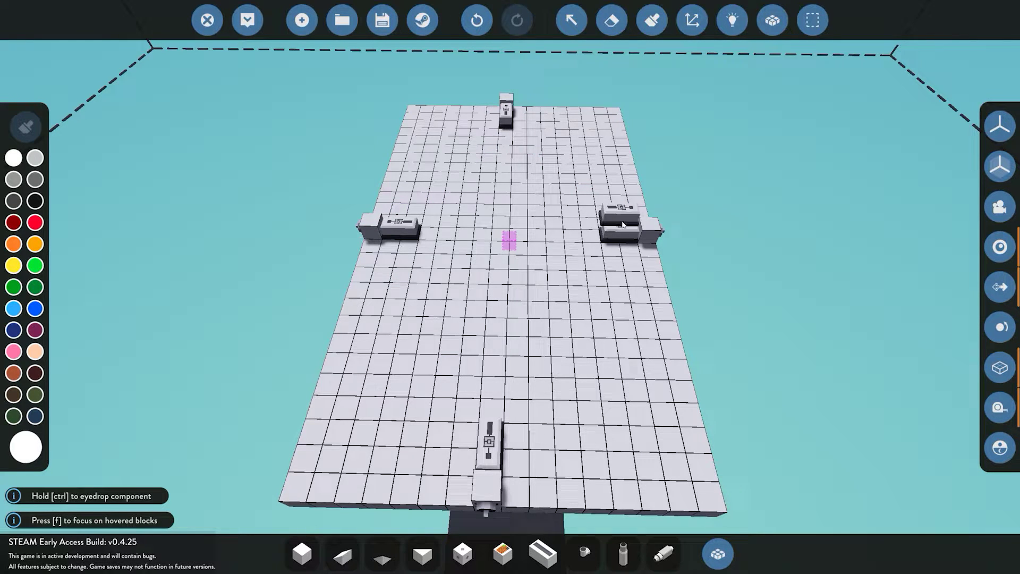
Step: Place four indicator lights in a cross pattern around one empty cell near the platform's centre
click(718, 554)
scroll(529, 358, down, 3)
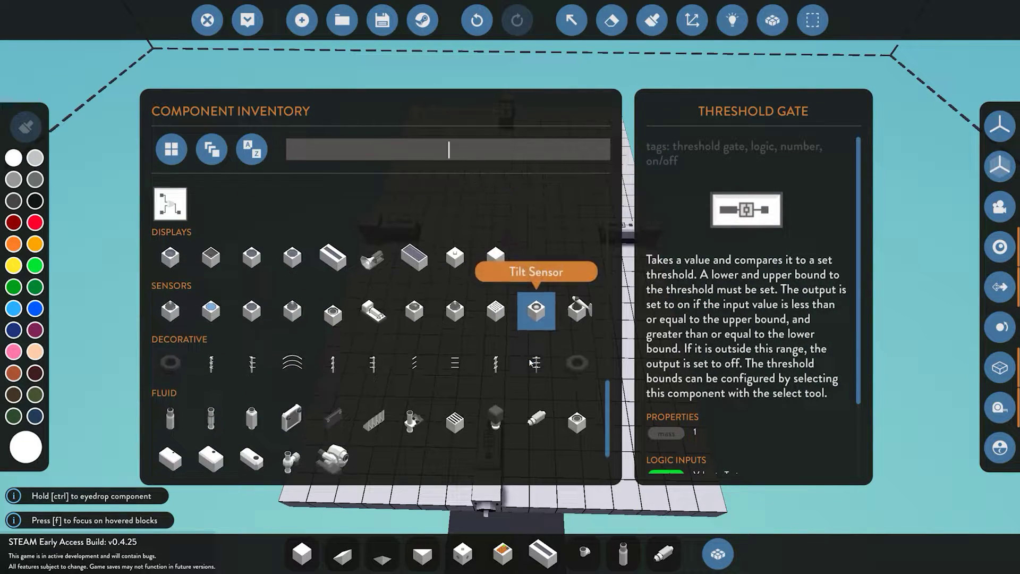
click(455, 256)
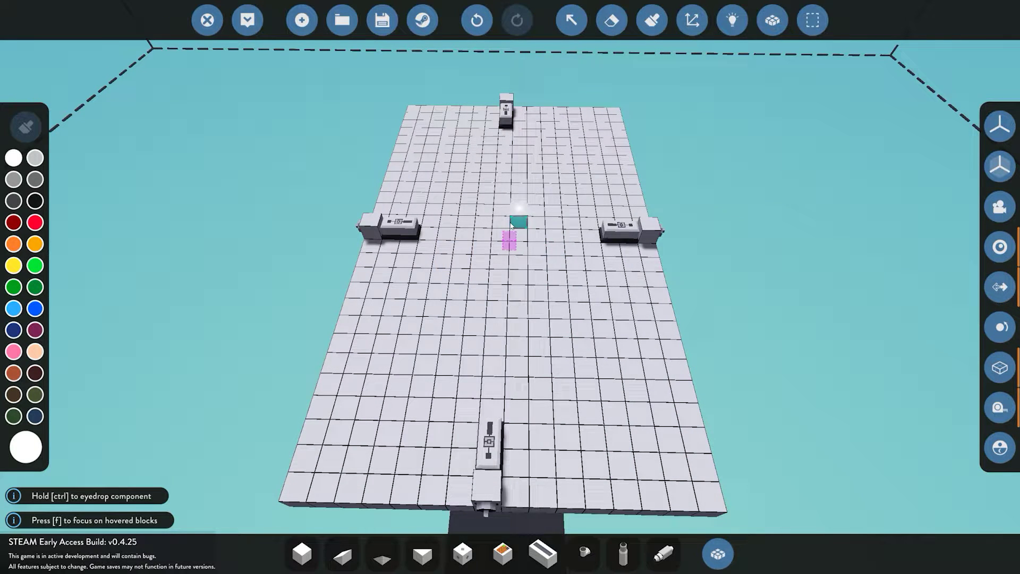
click(492, 239)
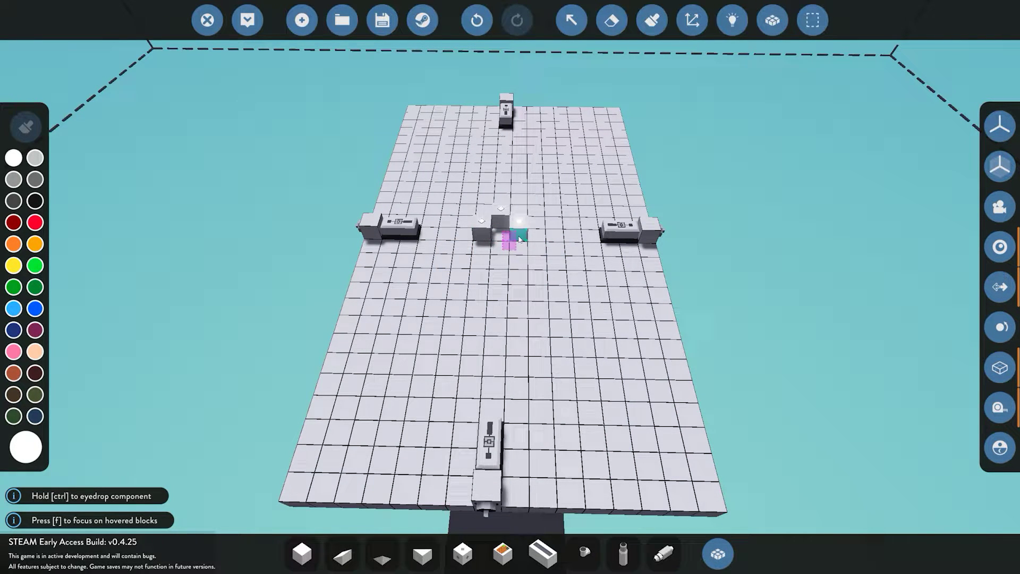
click(503, 249)
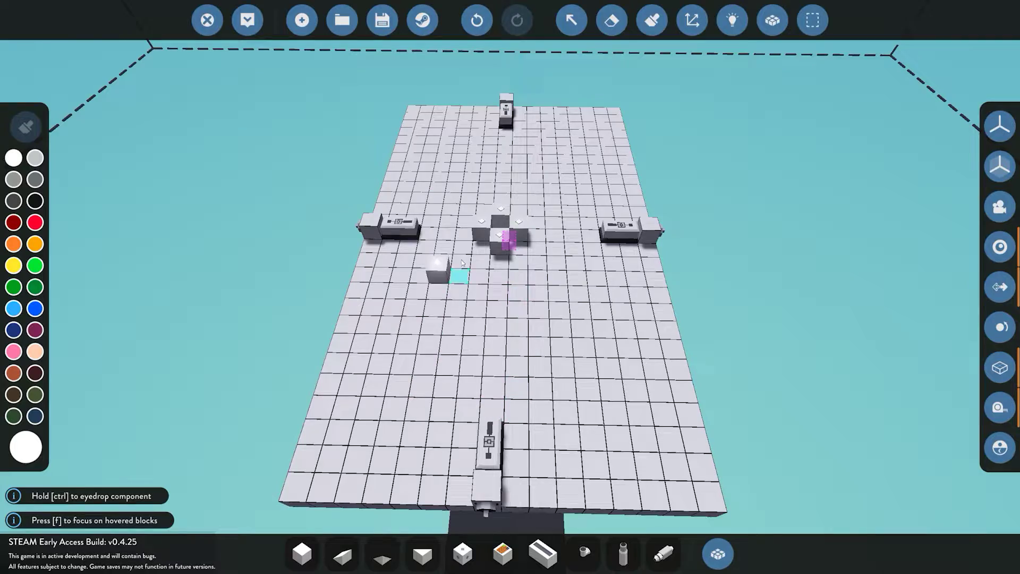
Step: Examine how each indicator light of the central cross lines up with the sensor on its side
click(495, 206)
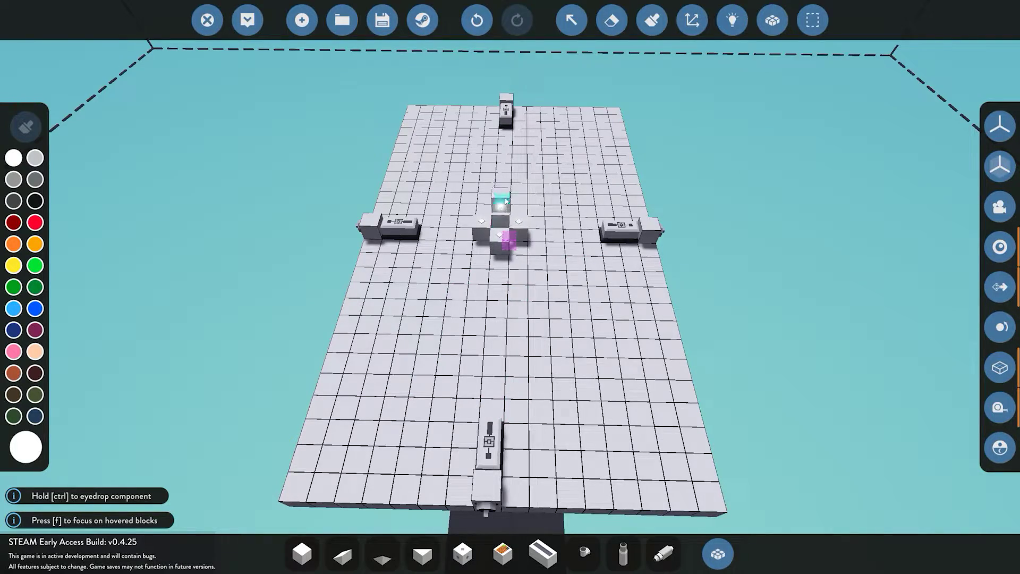
scroll(529, 277, up, 5)
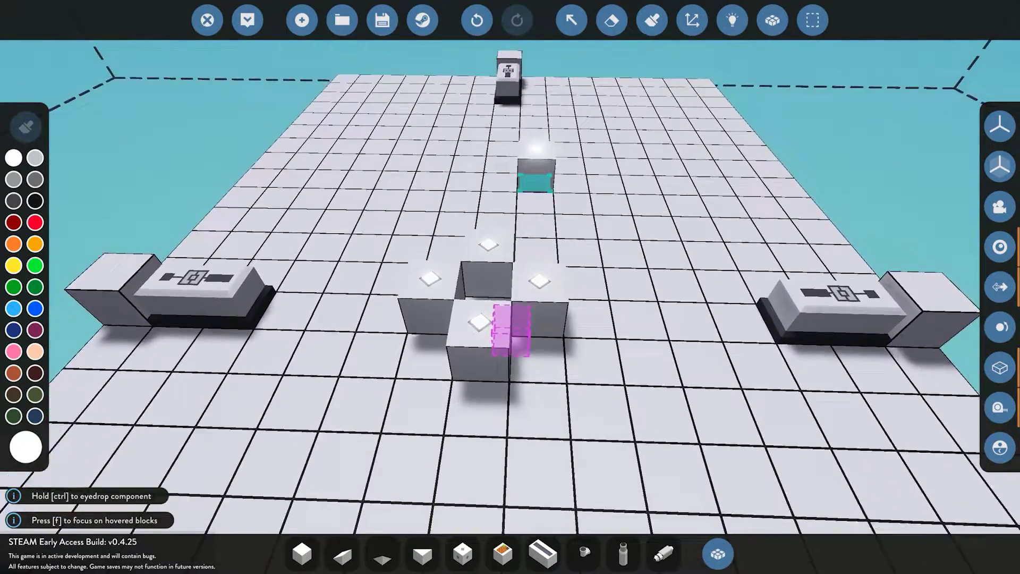
click(499, 279)
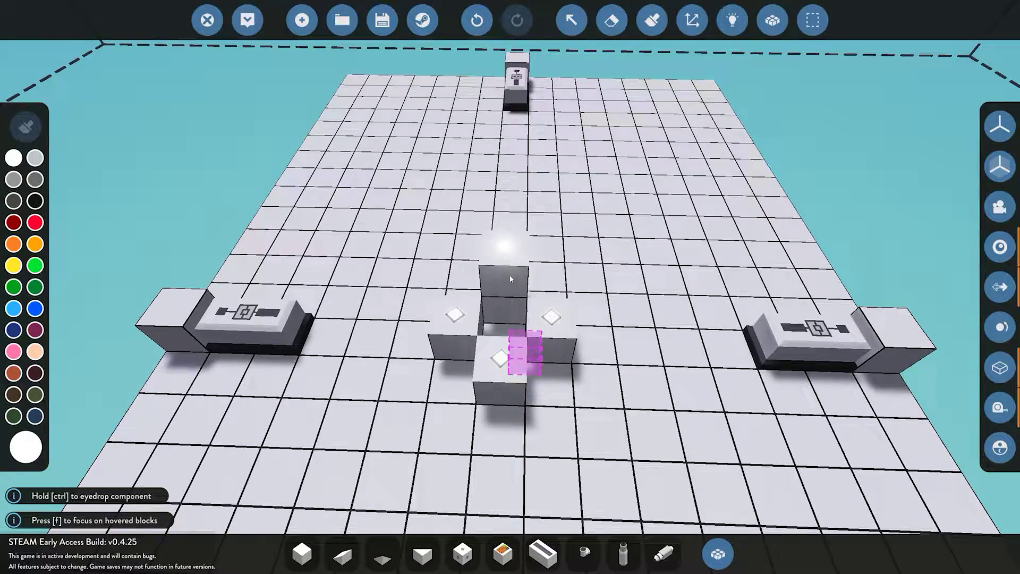
scroll(494, 290, down, 2)
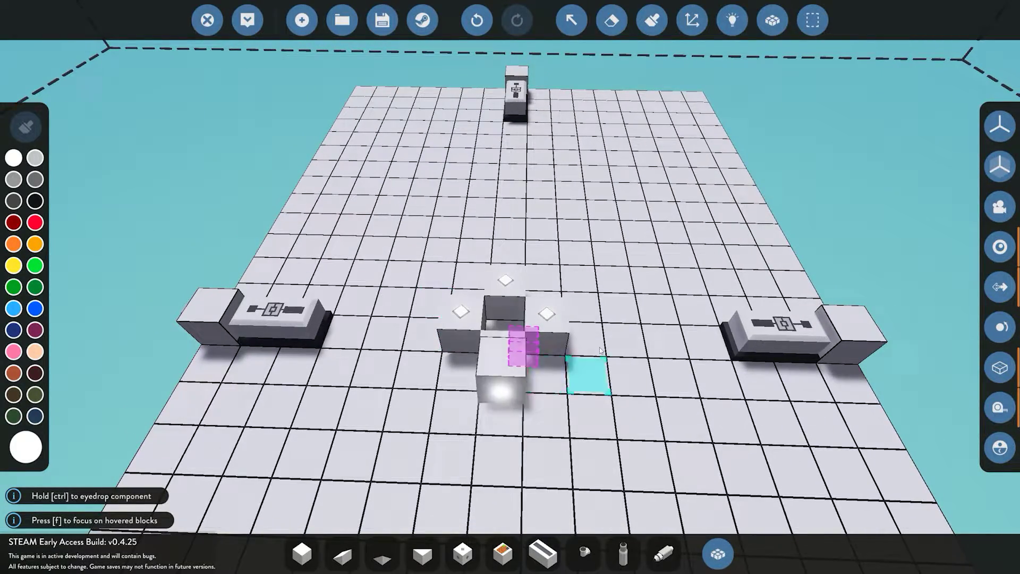
scroll(627, 369, down, 2)
key(a)
scroll(660, 364, down, 1)
key(d)
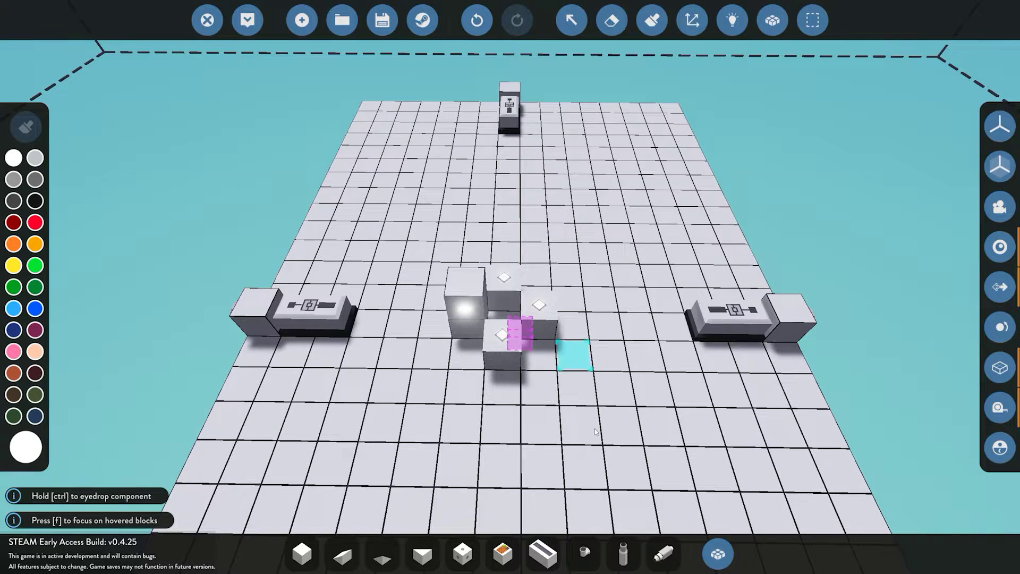
key(a)
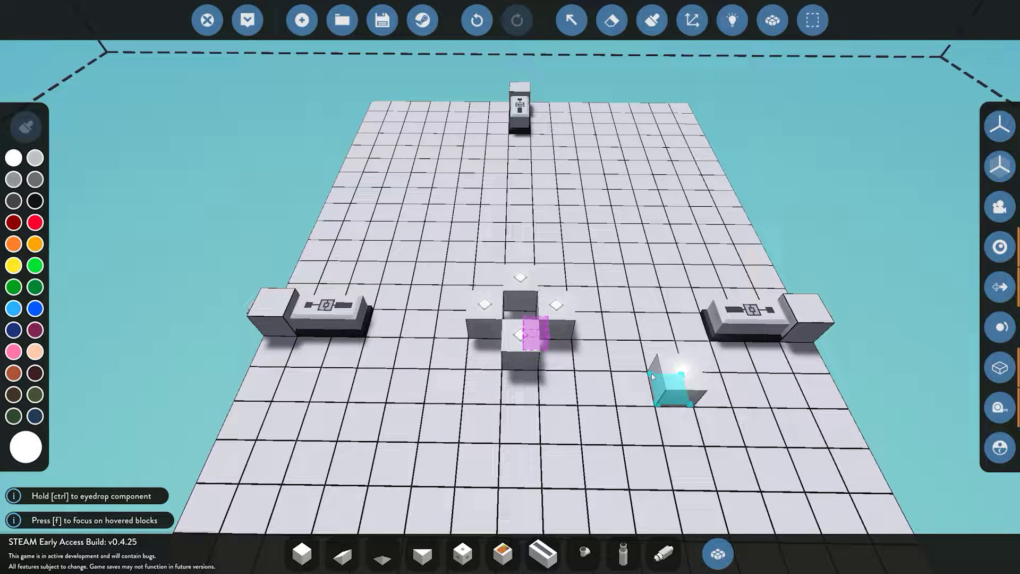
Step: Place an arrow-symbol logic gate on the inner side of each of the four threshold gates, rotated to line up with it
click(717, 554)
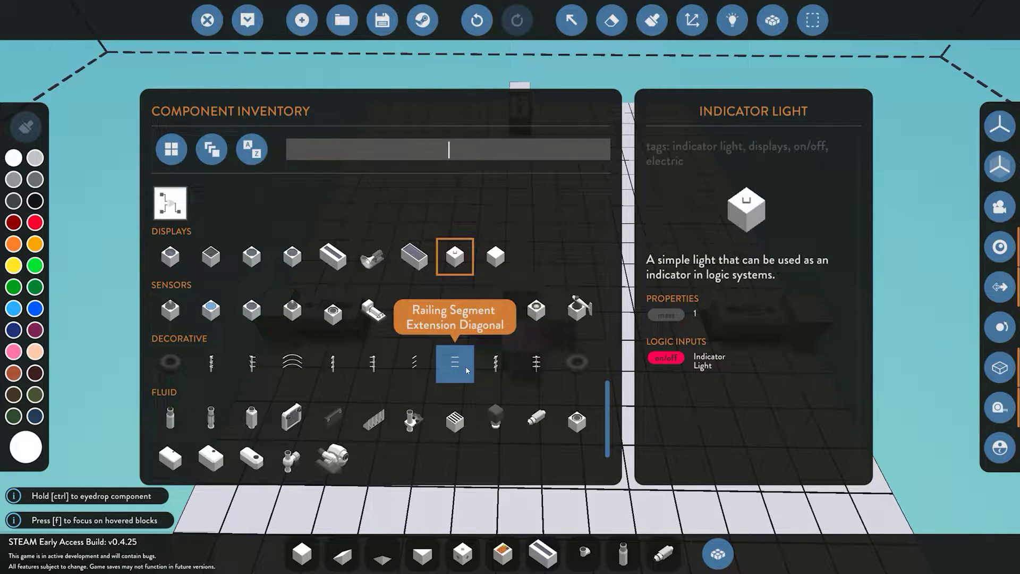
scroll(403, 347, up, 3)
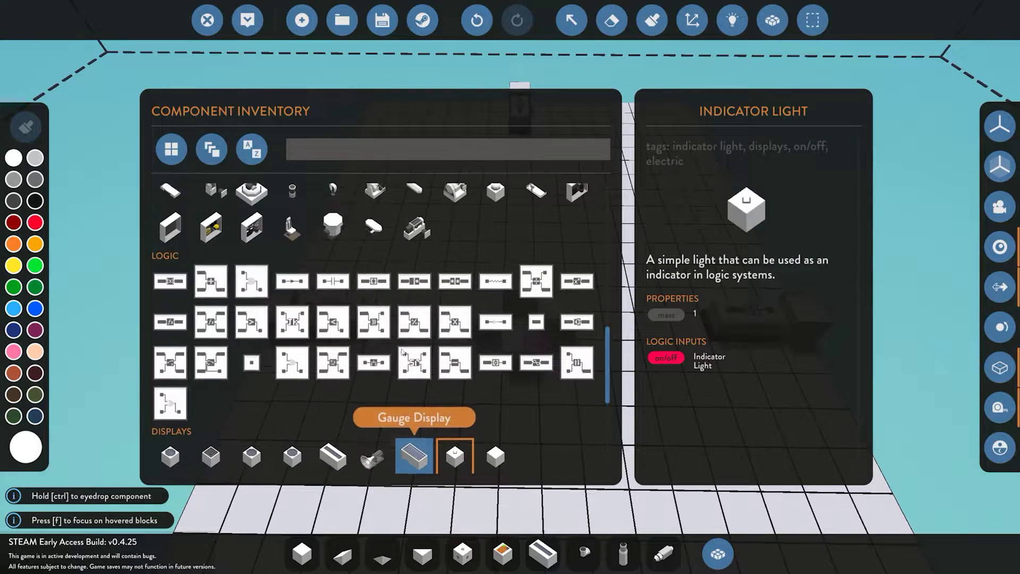
double_click(300, 281)
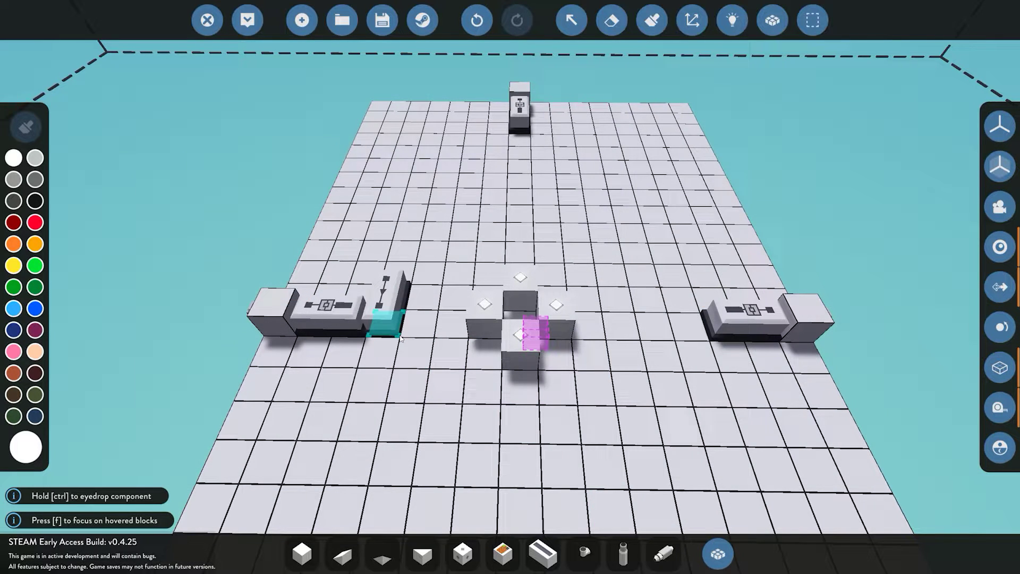
key(j)
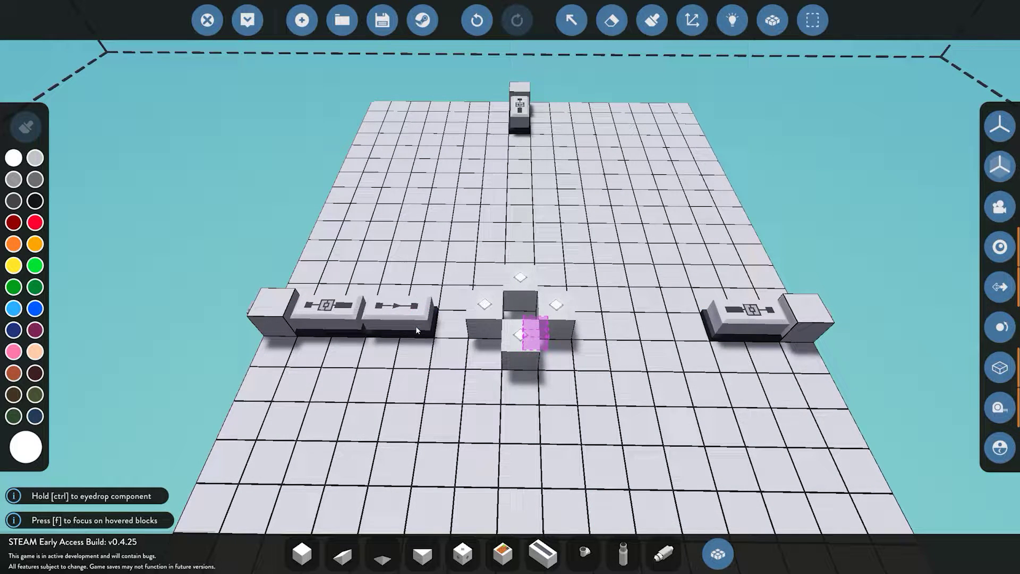
click(520, 130)
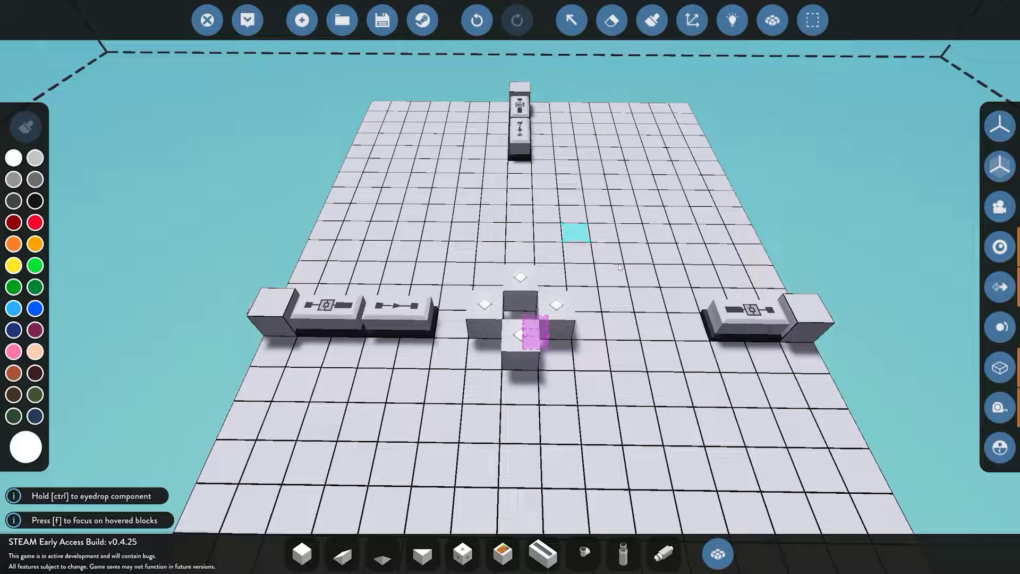
key(j)
click(657, 323)
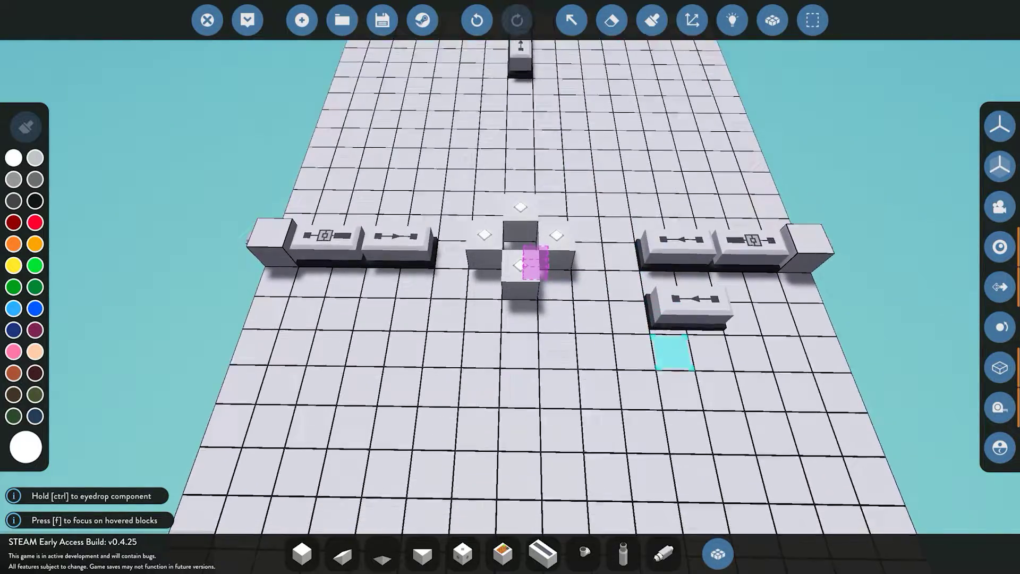
key(j)
click(511, 418)
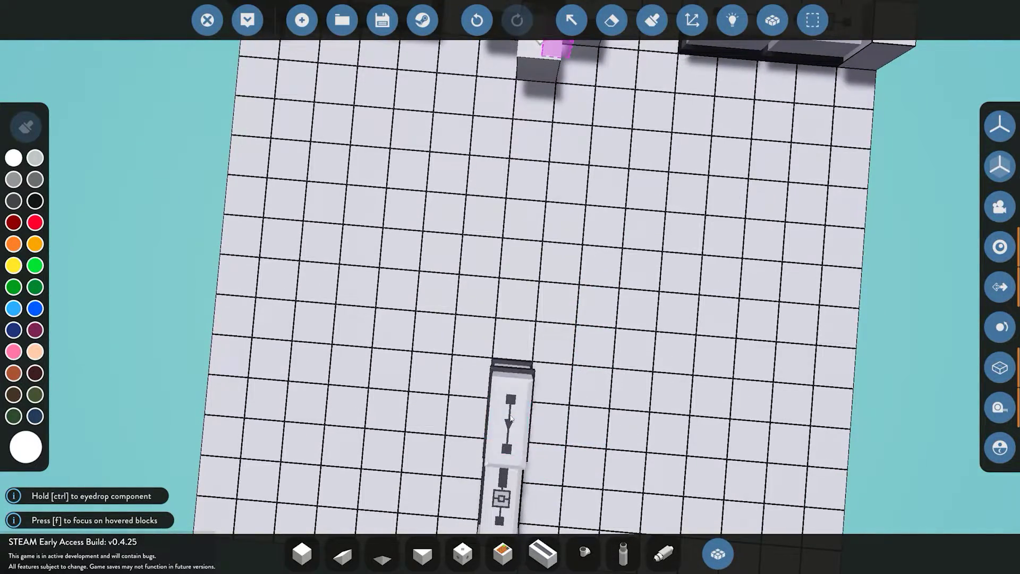
drag(590, 351, 680, 316)
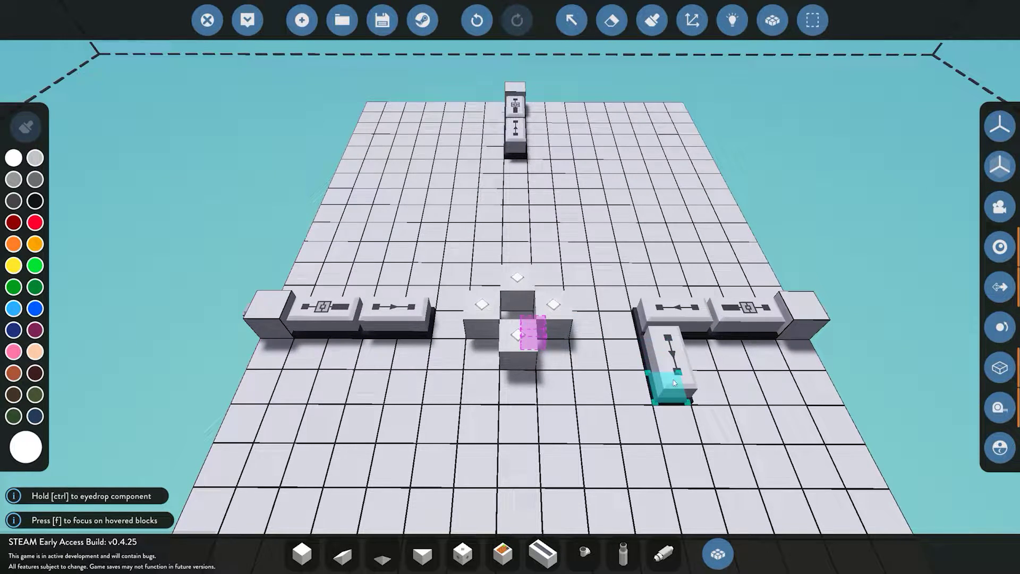
key(j)
key(j)
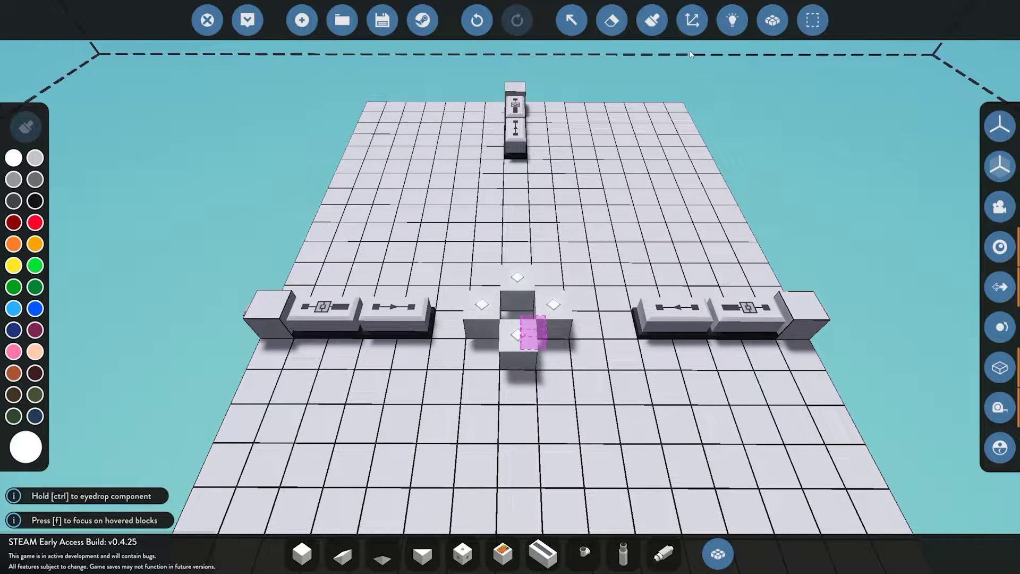
click(735, 21)
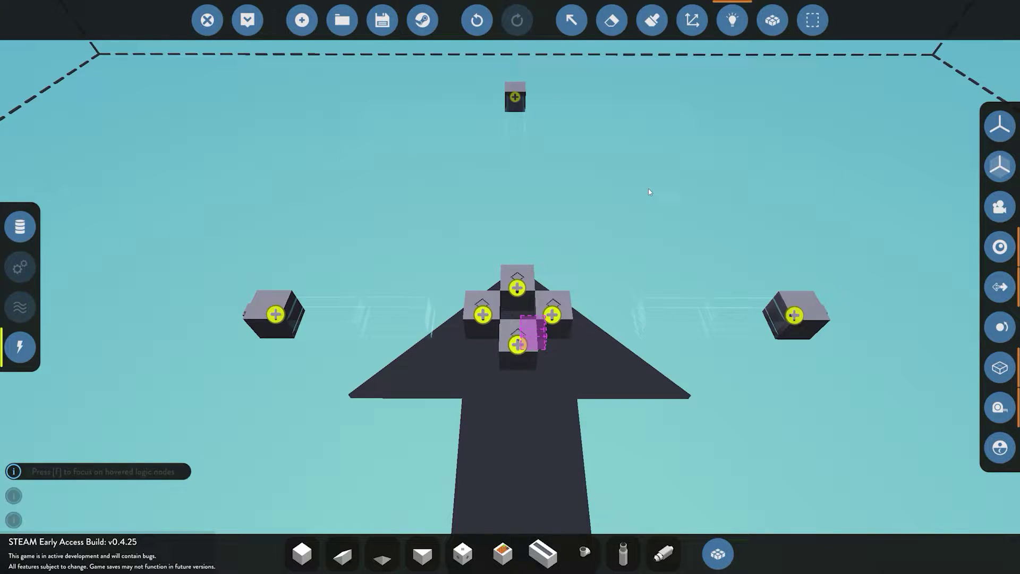
key(s)
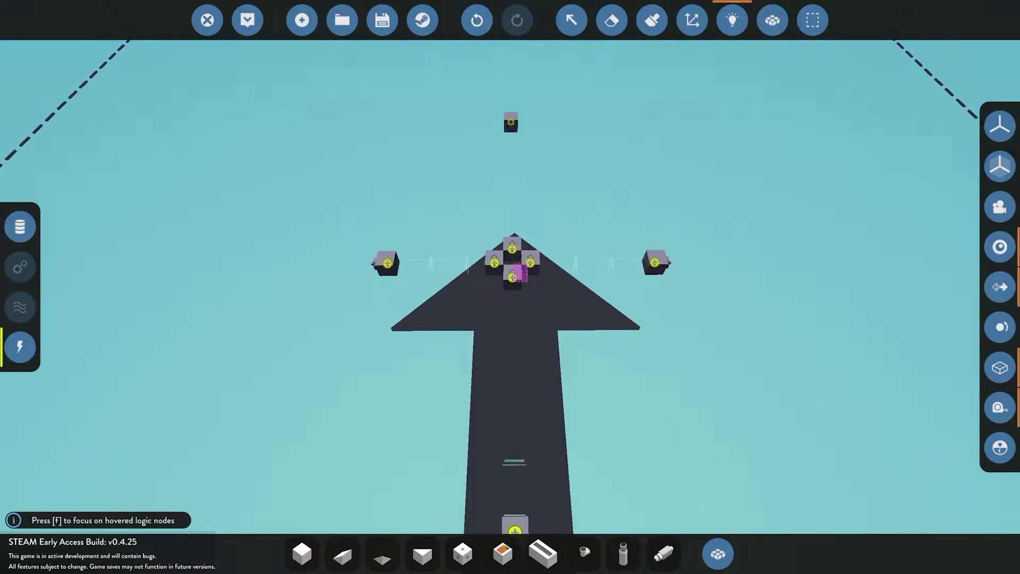
Step: Place a medium electric battery on the platform's rear corner, beside the rear distance sensor
click(718, 554)
scroll(532, 377, down, 2)
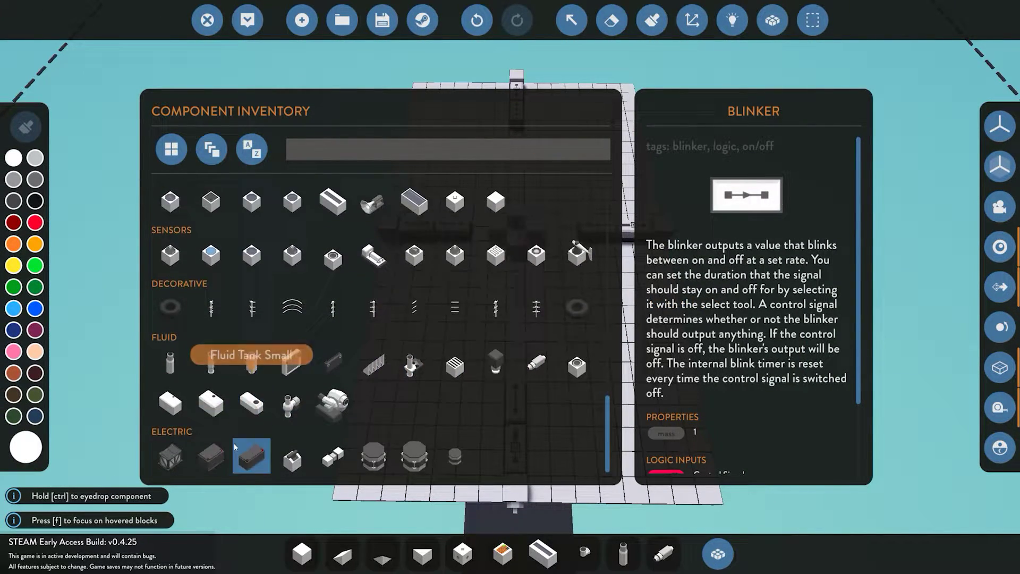
click(211, 454)
click(715, 554)
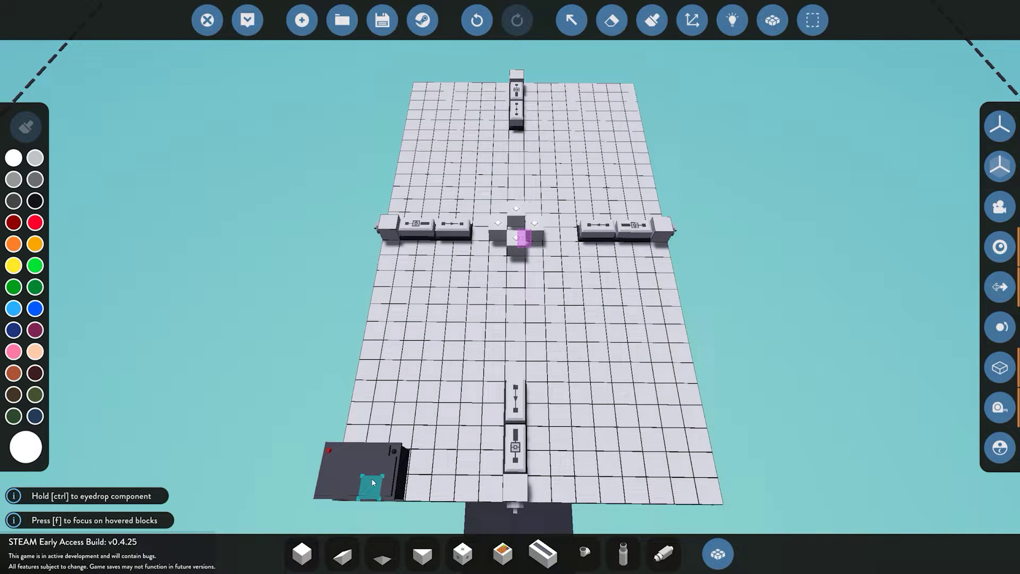
click(372, 478)
Step: Connect the battery's electric node to all four distance sensors and all four indicator lights
click(743, 16)
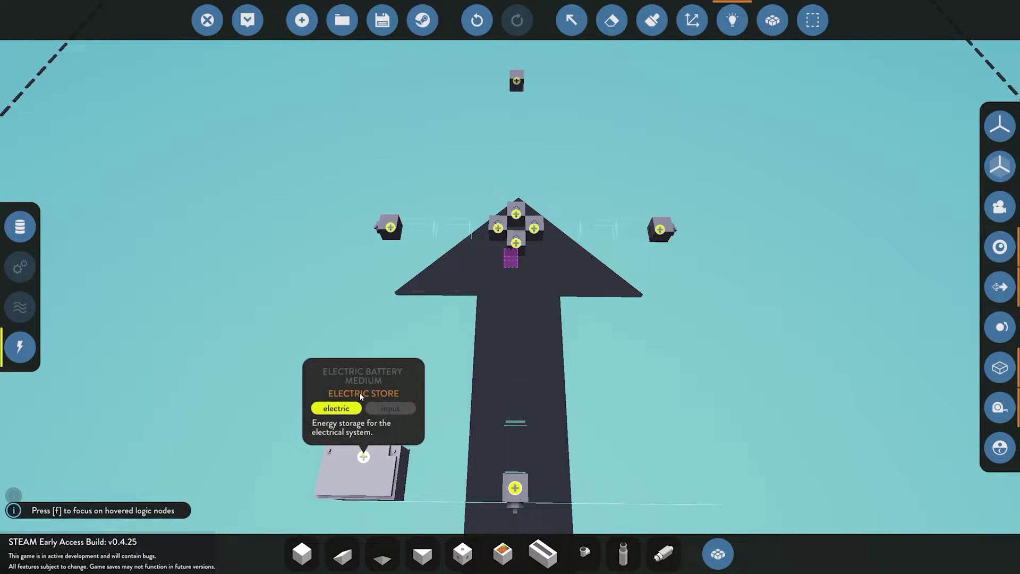
drag(364, 455, 391, 228)
click(517, 81)
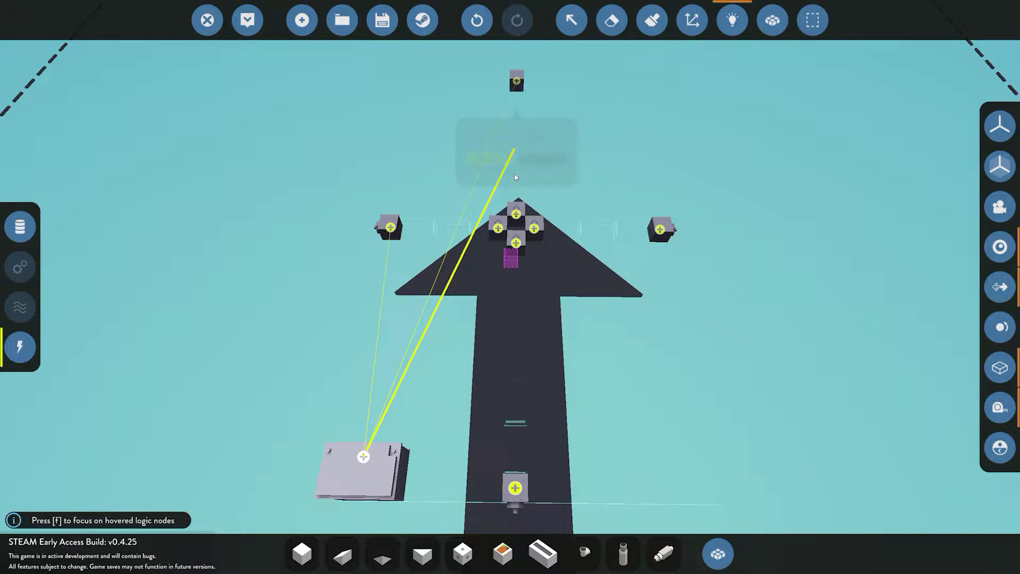
click(498, 228)
click(516, 215)
click(516, 243)
click(535, 229)
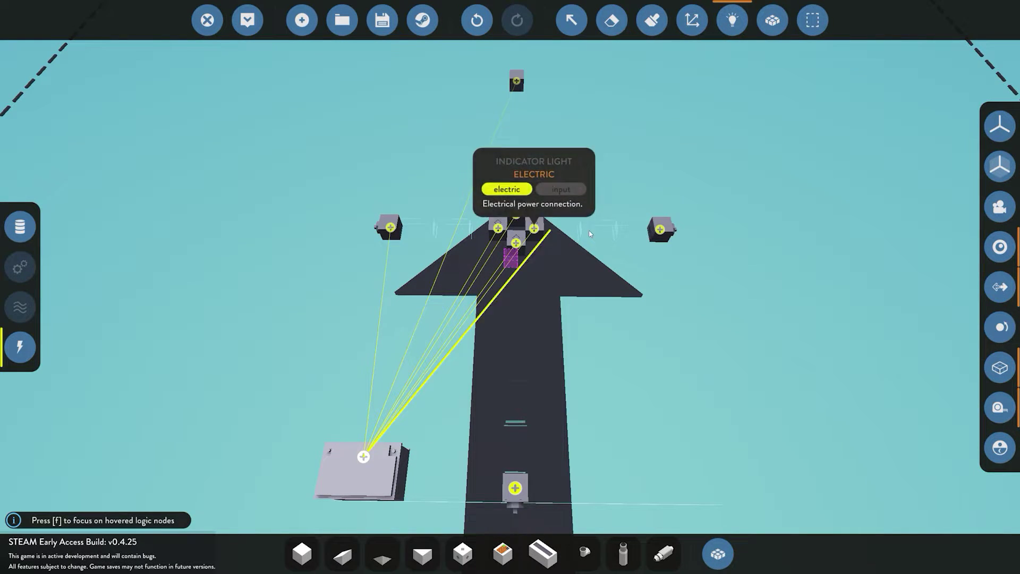
click(659, 229)
drag(505, 513, 515, 491)
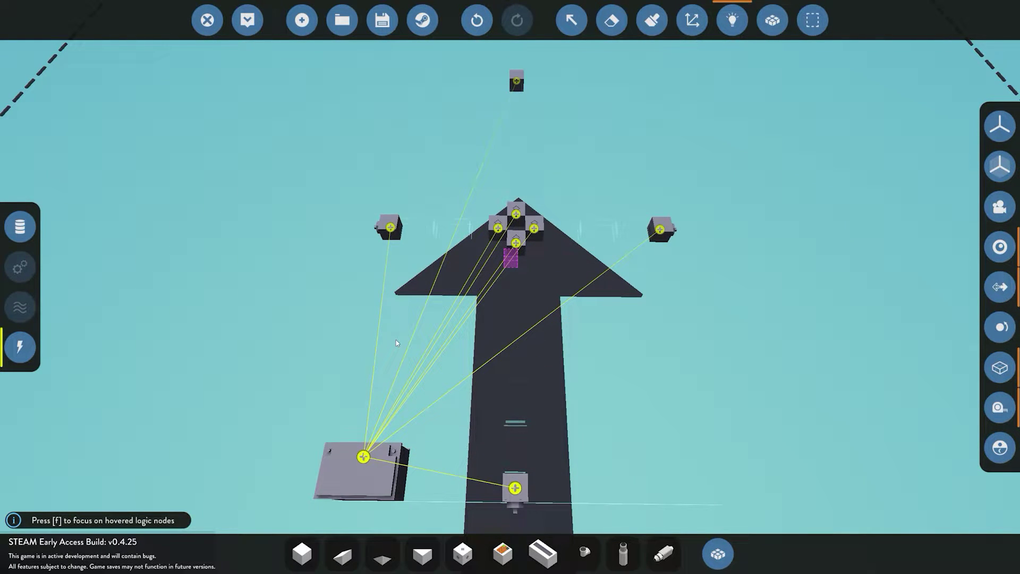
Step: Link each distance sensor's output to its threshold gate's value to test, and each gate's output to its blinker's control signal
click(16, 233)
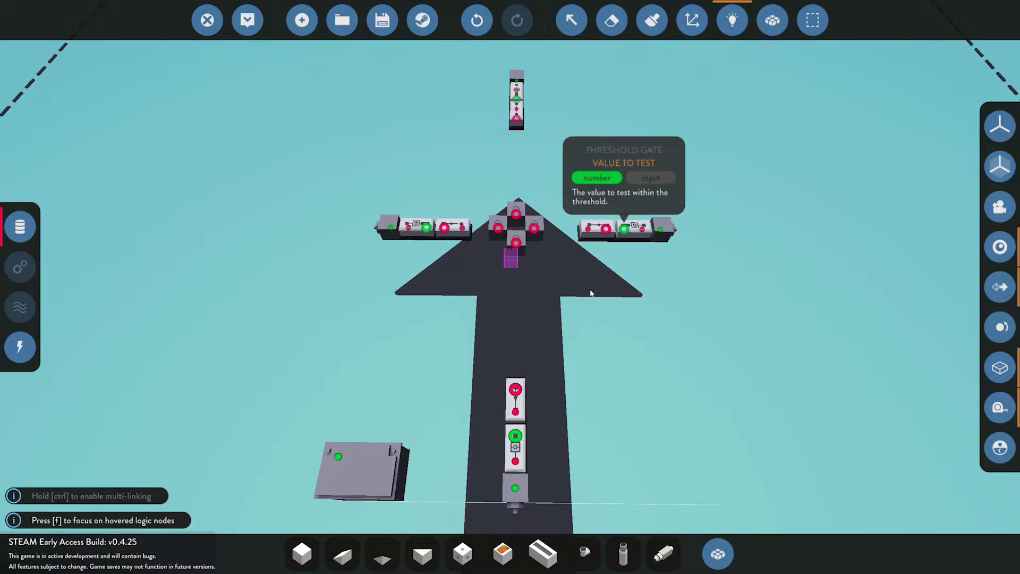
mouse_move(516, 481)
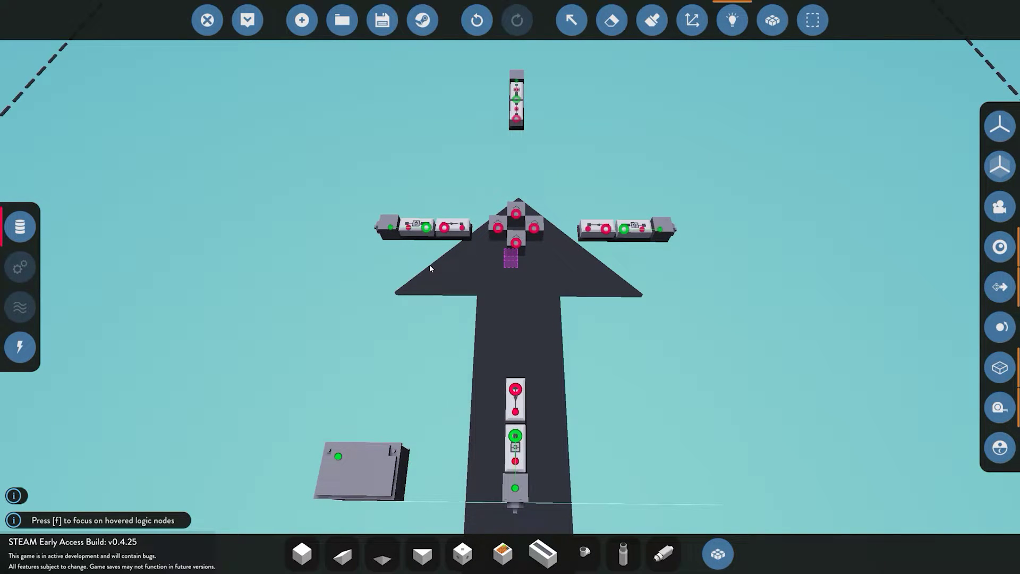
mouse_move(408, 228)
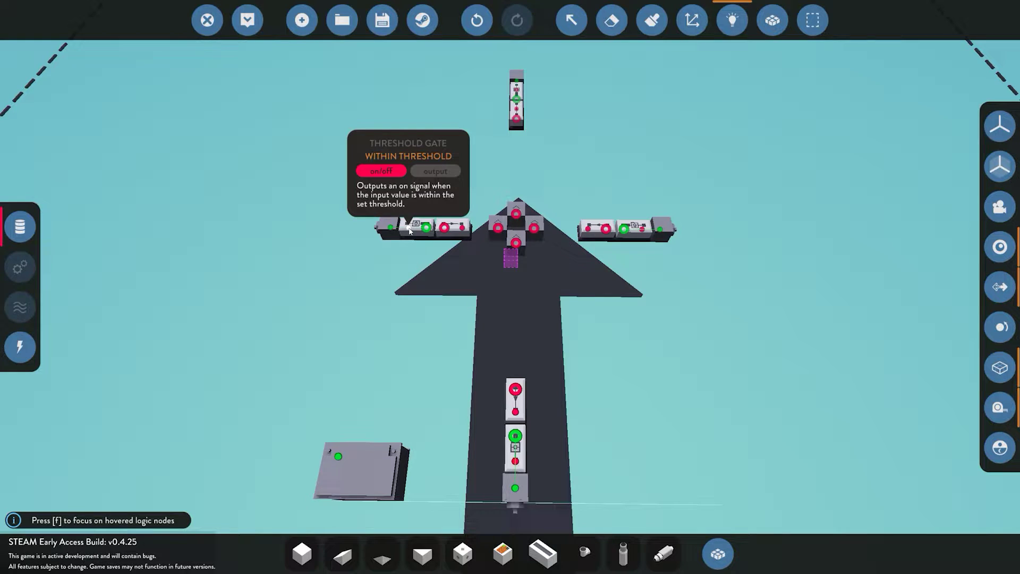
drag(409, 229, 444, 229)
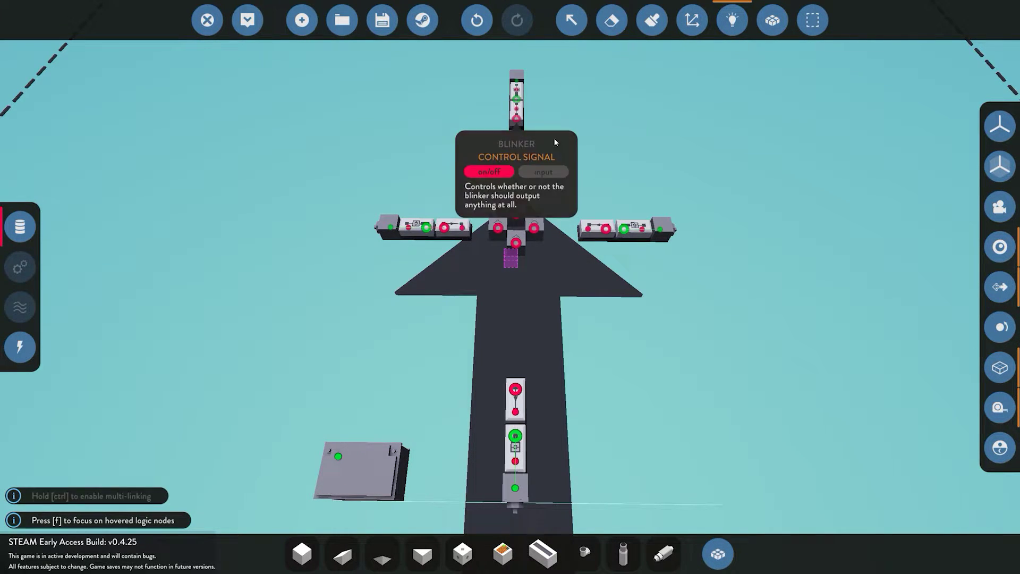
drag(642, 229, 606, 229)
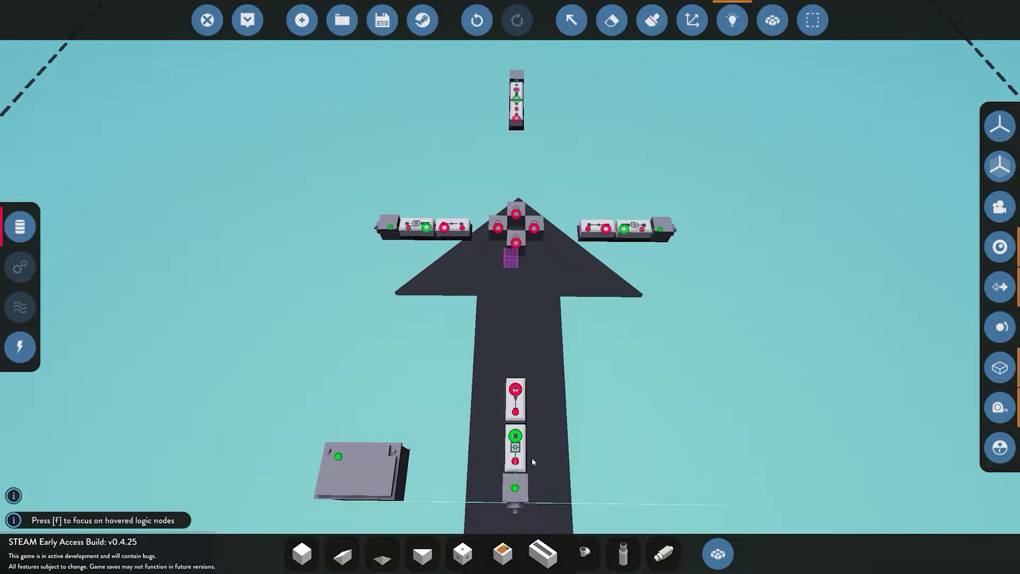
Step: Link each blinker's blinking signal to the indicator light on its side of the central cross
drag(519, 452, 518, 242)
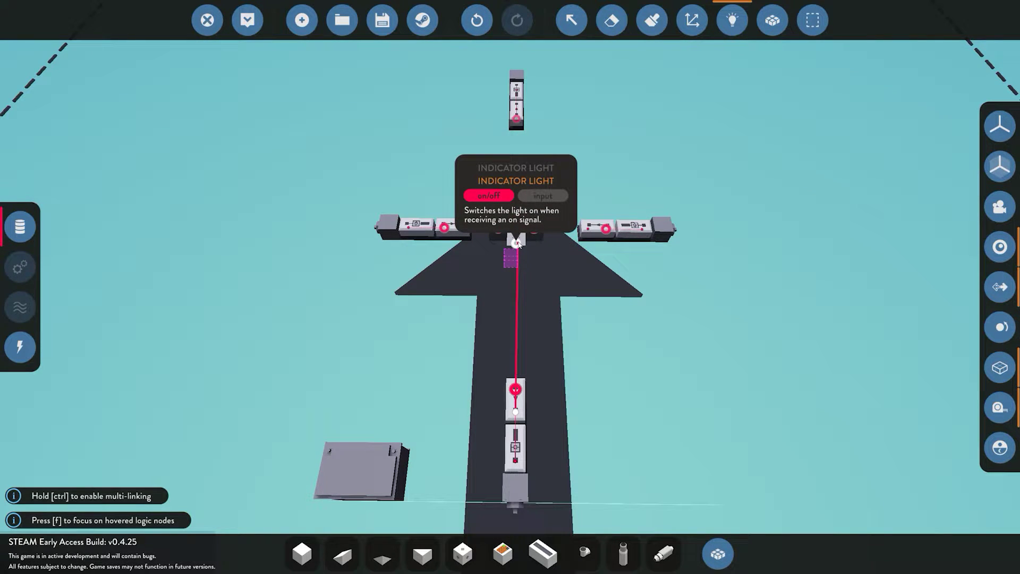
drag(517, 244, 516, 244)
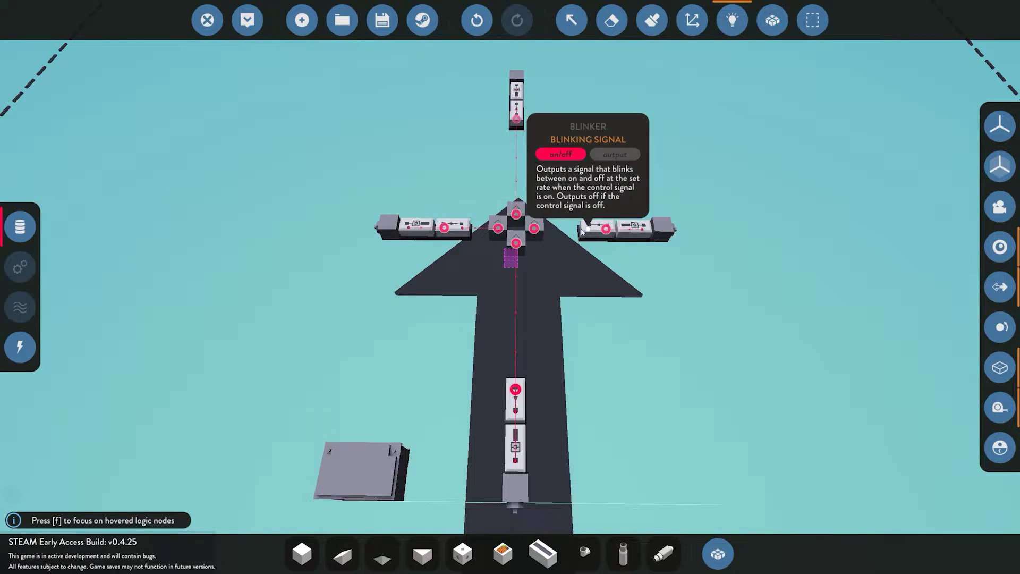
key(a)
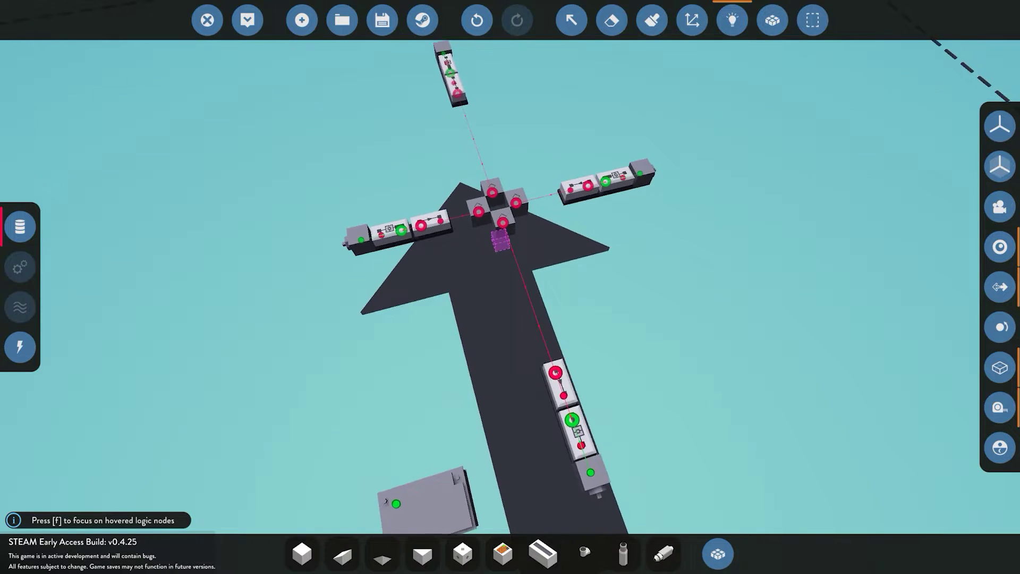
key(a)
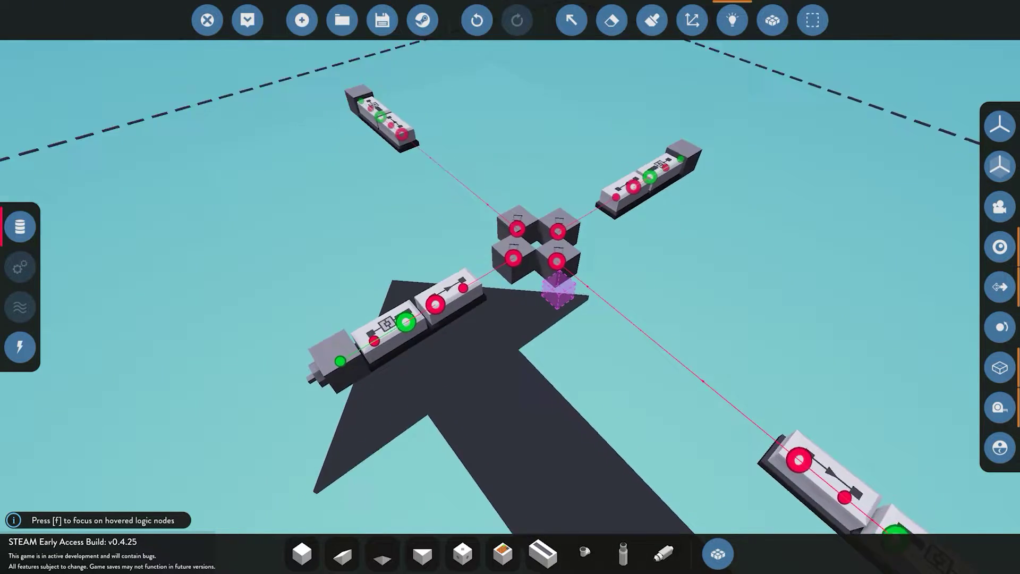
Step: Set the high threshold of the threshold gates behind the distance sensors
key(s)
scroll(611, 219, down, 2)
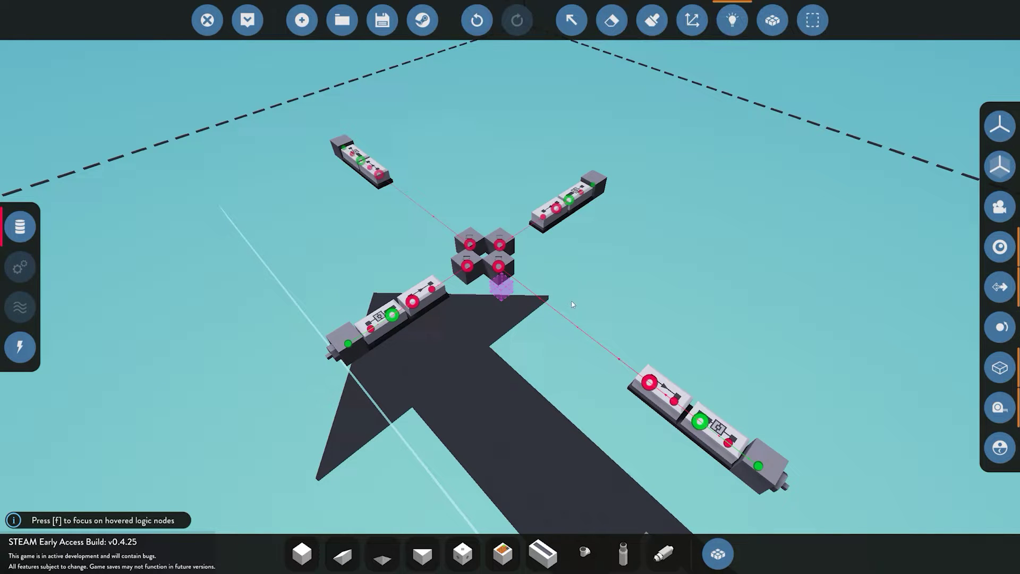
click(579, 25)
click(379, 317)
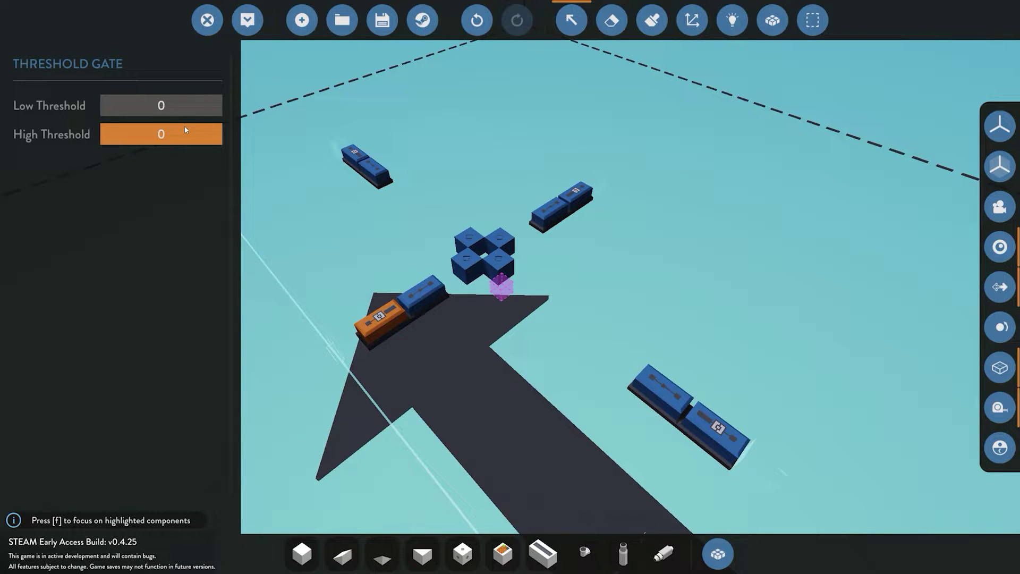
key(Return)
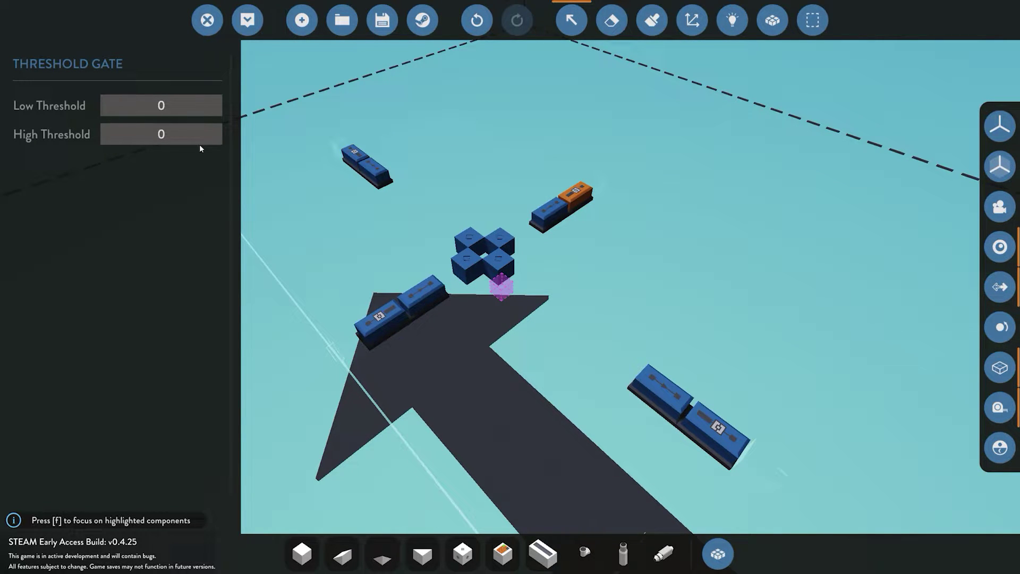
click(662, 402)
click(700, 420)
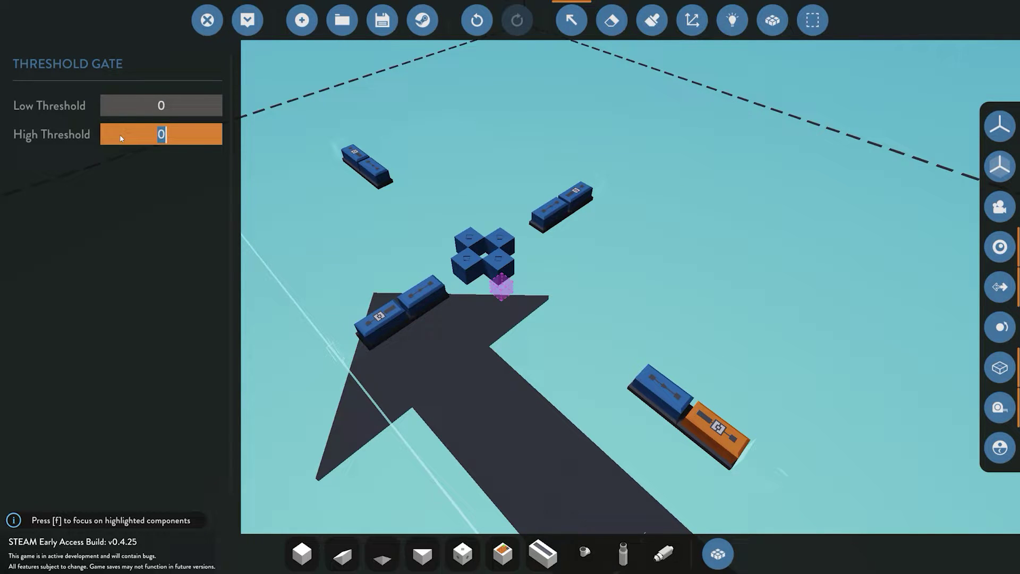
Step: Set the blink on and blink off durations of the blinkers to 0.5 sec each
click(372, 176)
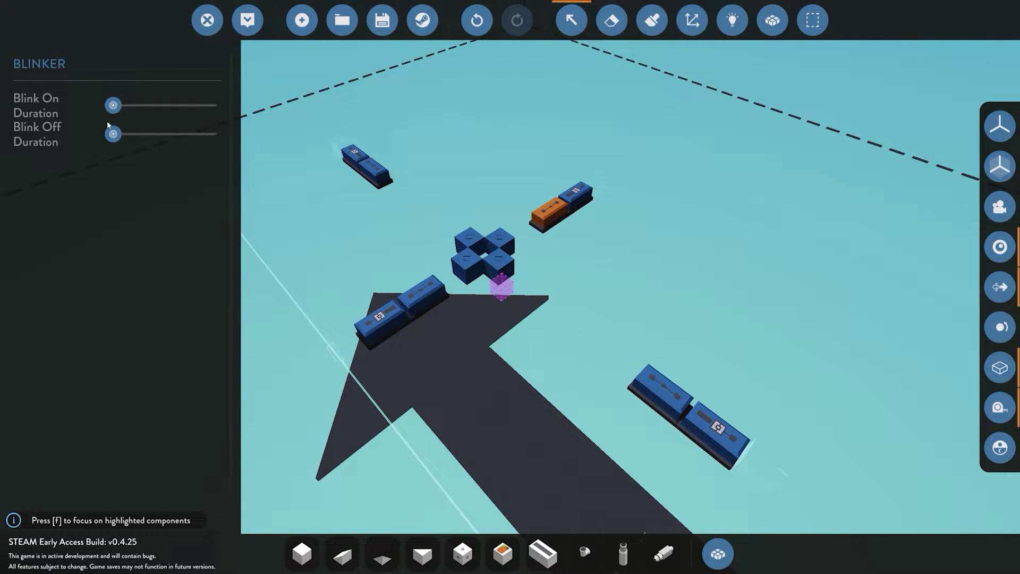
mouse_move(111, 115)
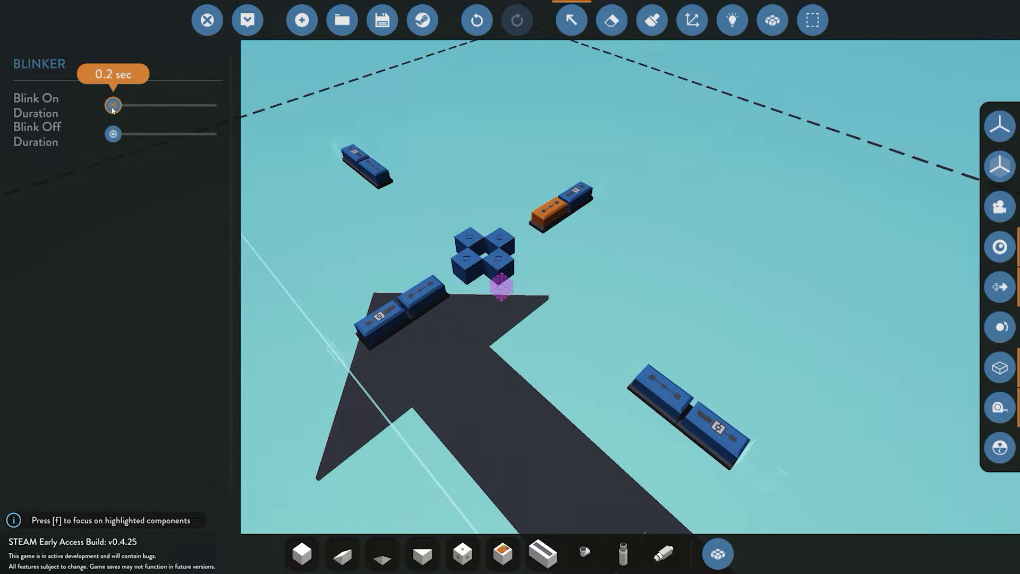
mouse_move(115, 137)
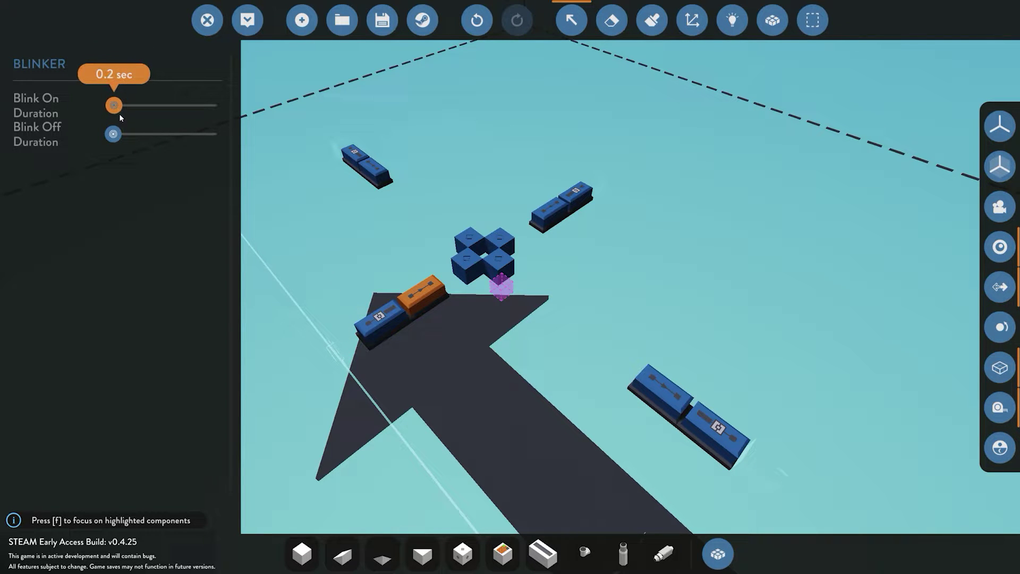
drag(119, 112, 116, 138)
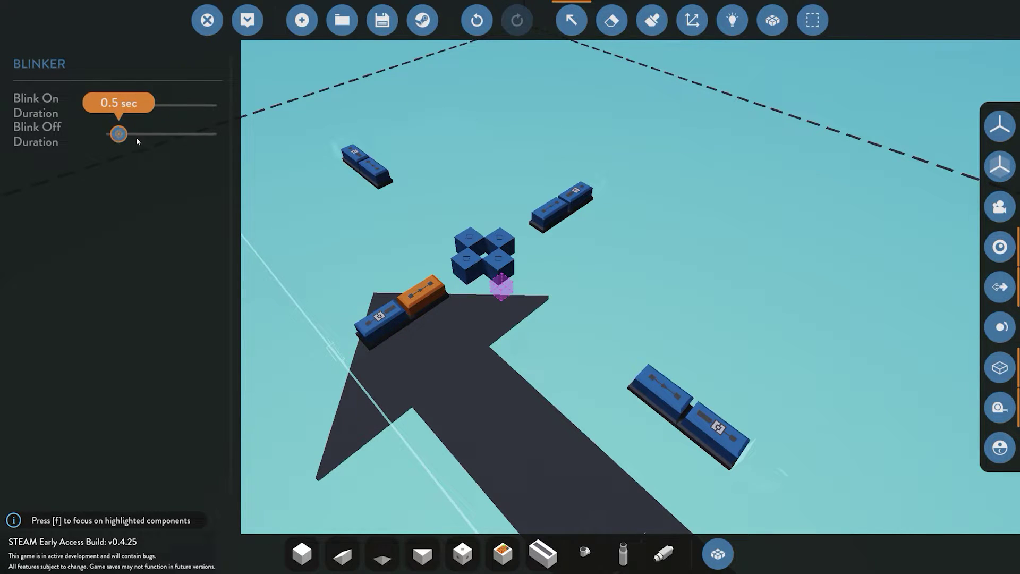
mouse_move(117, 110)
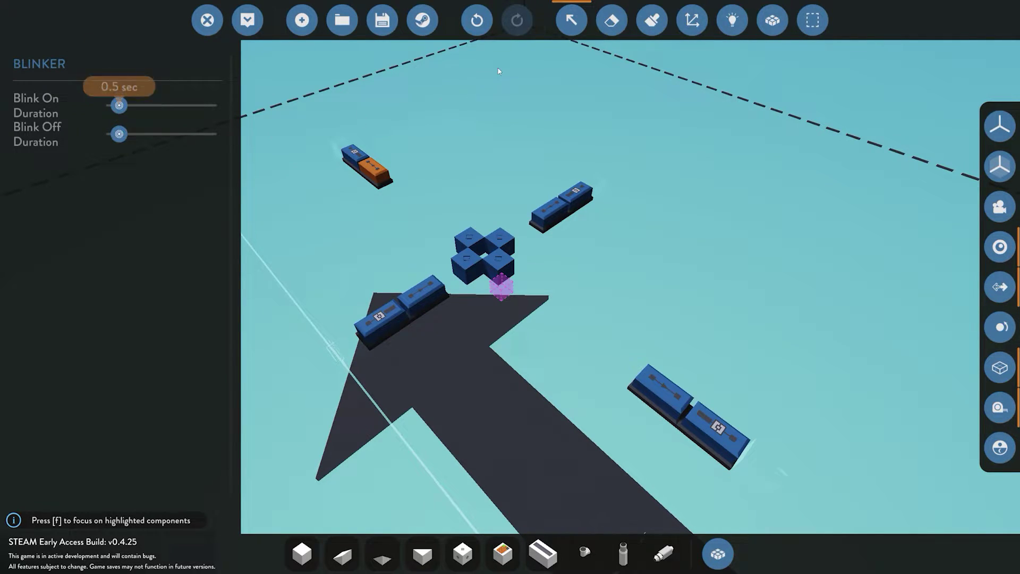
click(572, 20)
Step: Paint the lenses of the four central indicator lights dark red
mouse_move(827, 270)
mouse_down()
mouse_move(813, 268)
mouse_move(842, 266)
mouse_move(834, 260)
mouse_up()
click(661, 26)
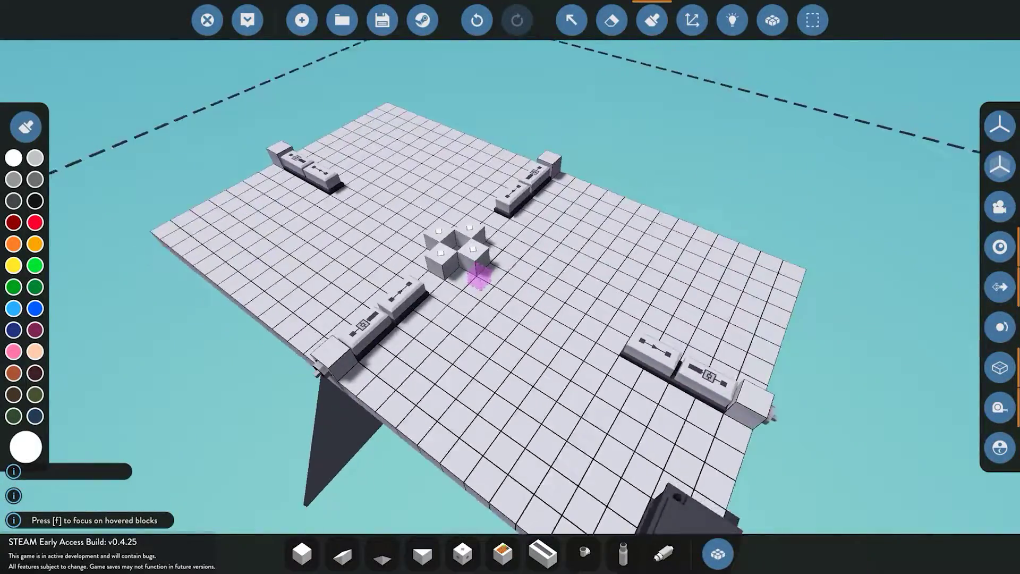
key(w)
click(14, 223)
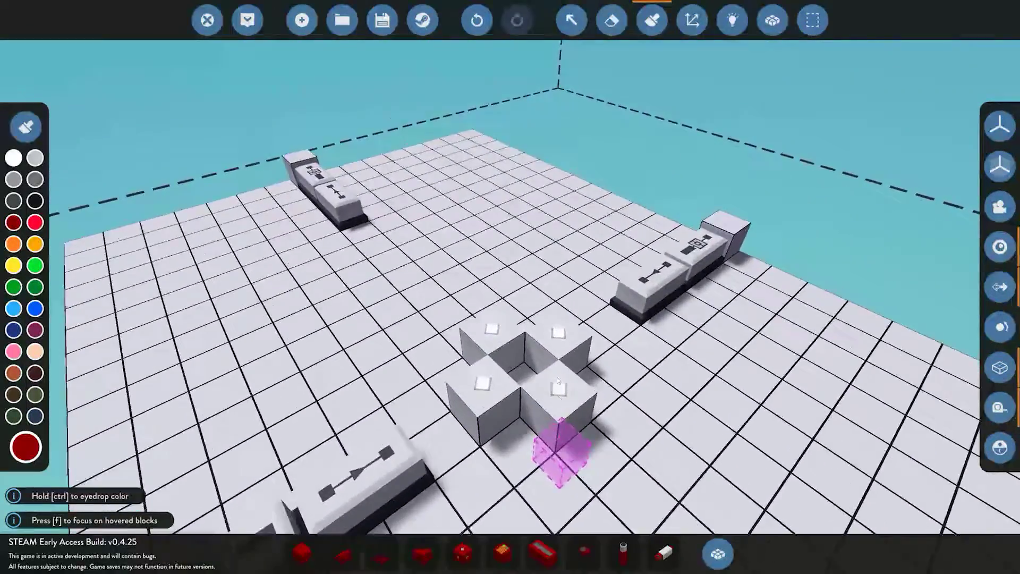
scroll(486, 265, up, 3)
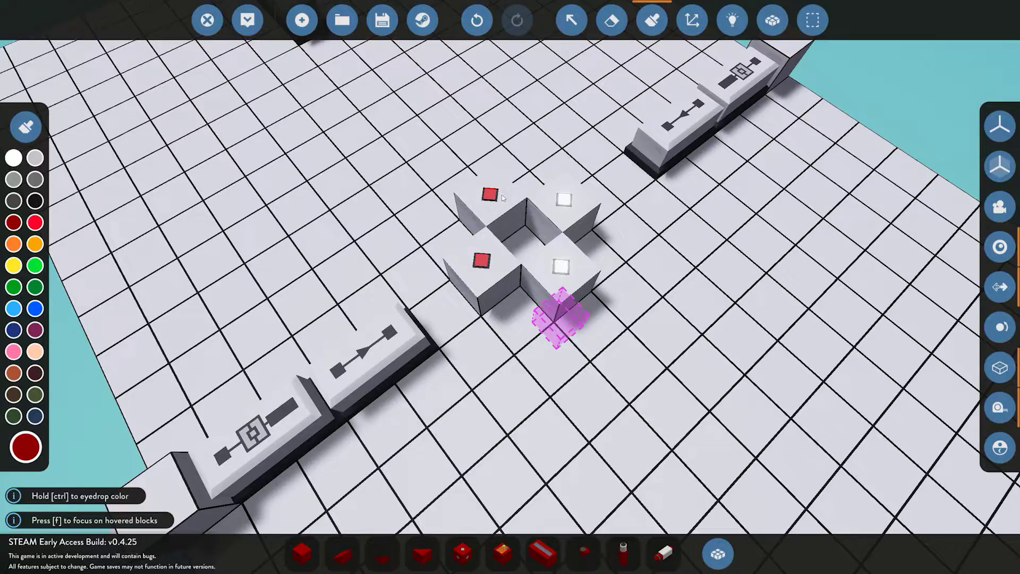
scroll(574, 277, down, 5)
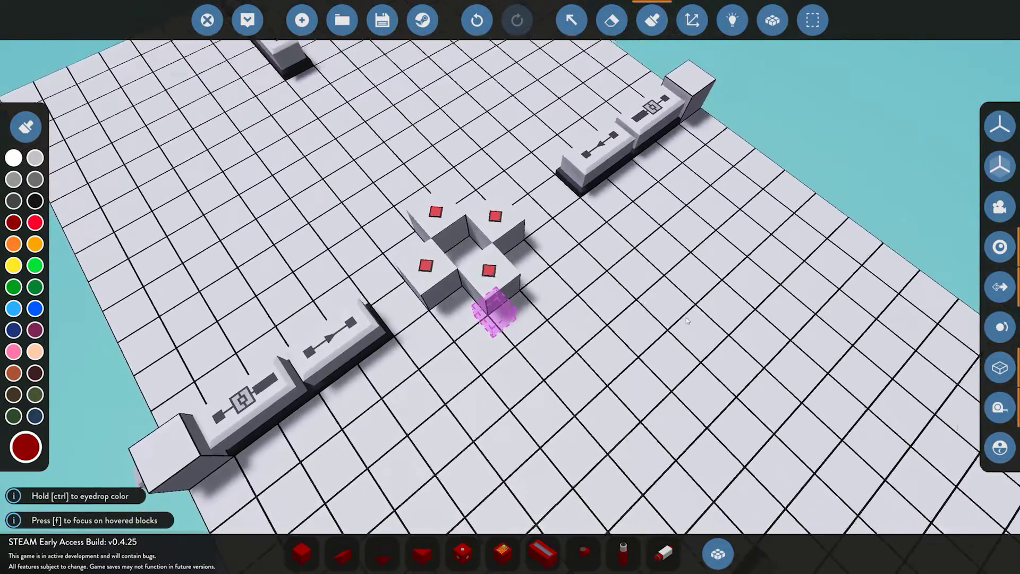
Step: Place a white buzzer in the gap at the centre of the indicator light cross
mouse_move(686, 317)
mouse_down()
mouse_move(542, 309)
mouse_move(516, 279)
mouse_move(462, 255)
mouse_move(551, 241)
mouse_move(489, 229)
mouse_move(712, 305)
mouse_move(679, 318)
mouse_up()
key(w)
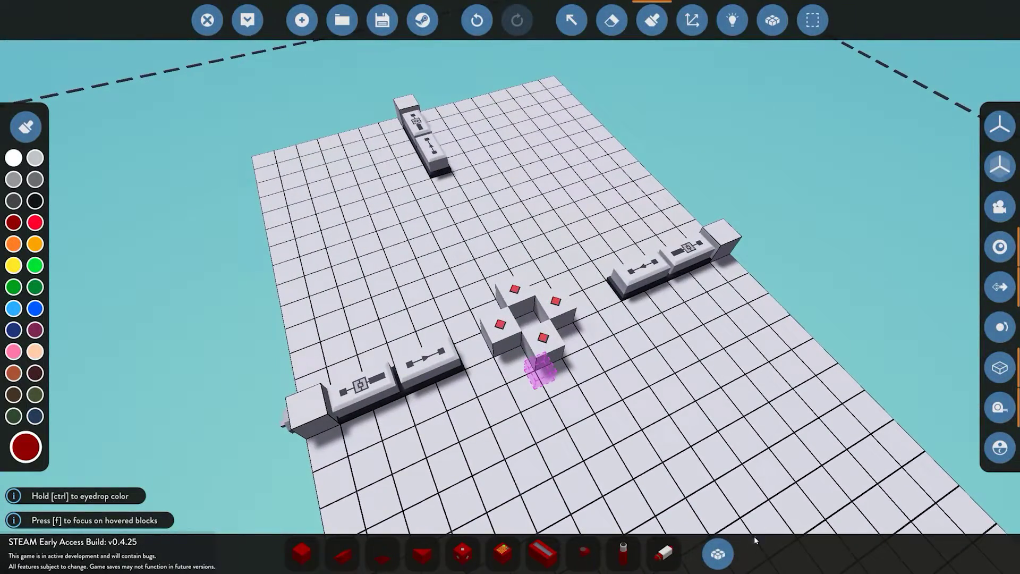
click(718, 553)
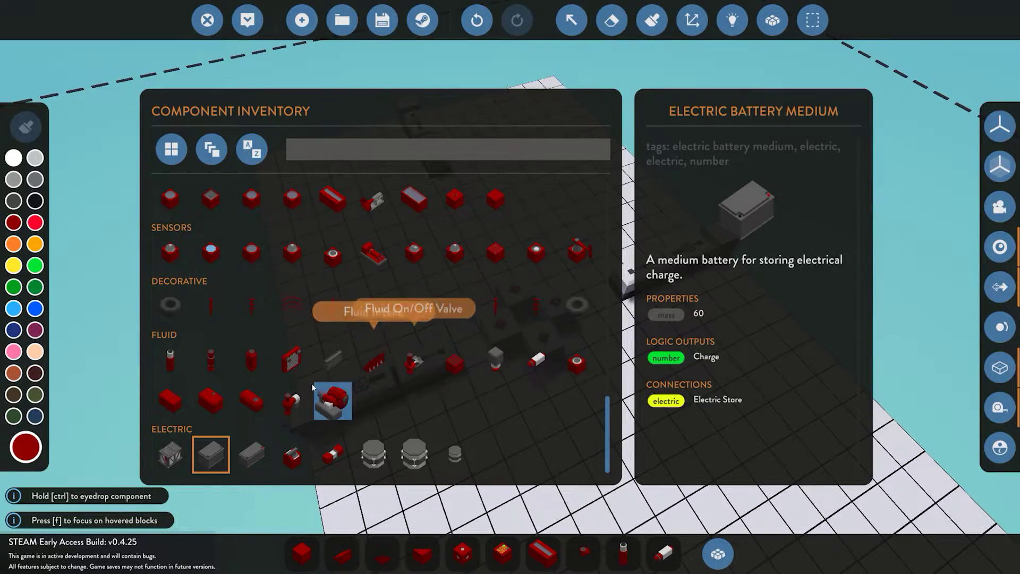
click(212, 200)
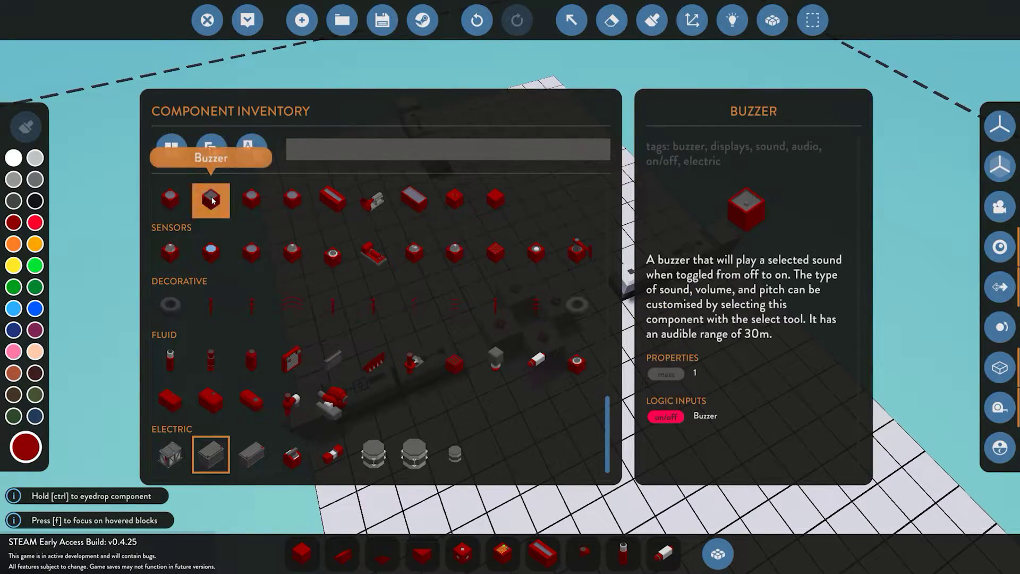
click(718, 553)
scroll(576, 372, up, 2)
key(w)
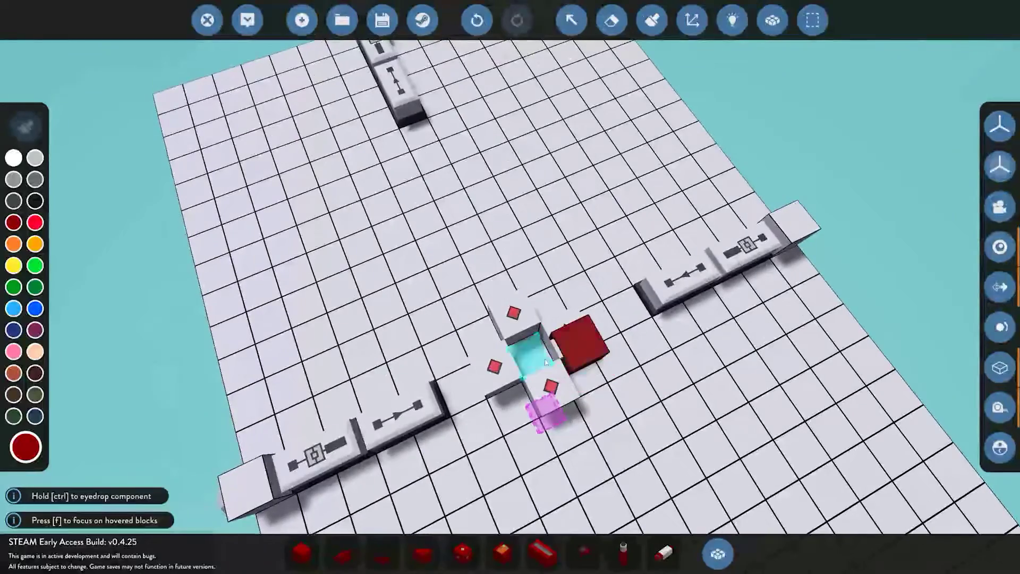
click(13, 158)
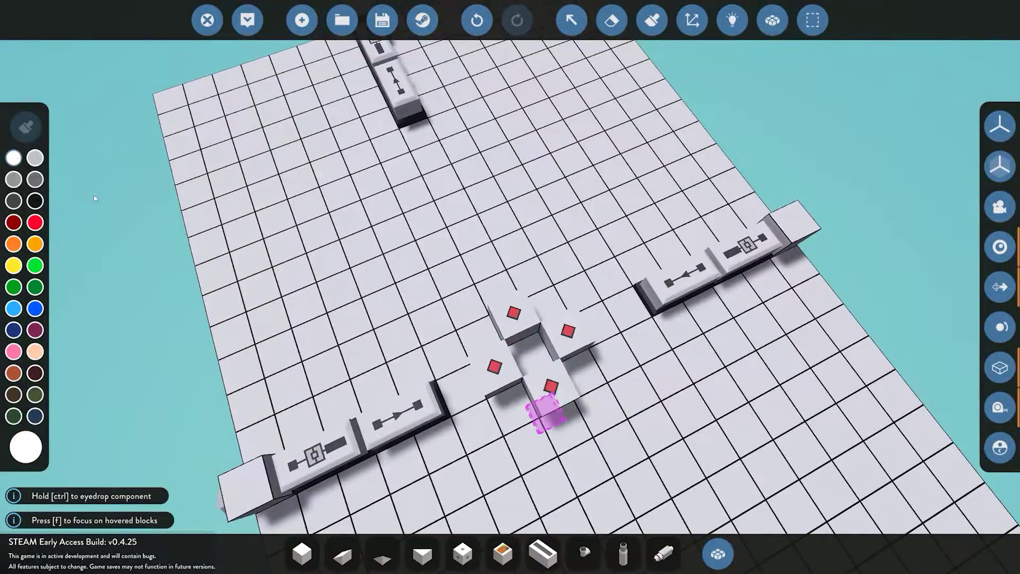
click(531, 351)
key(d)
drag(696, 362, 550, 335)
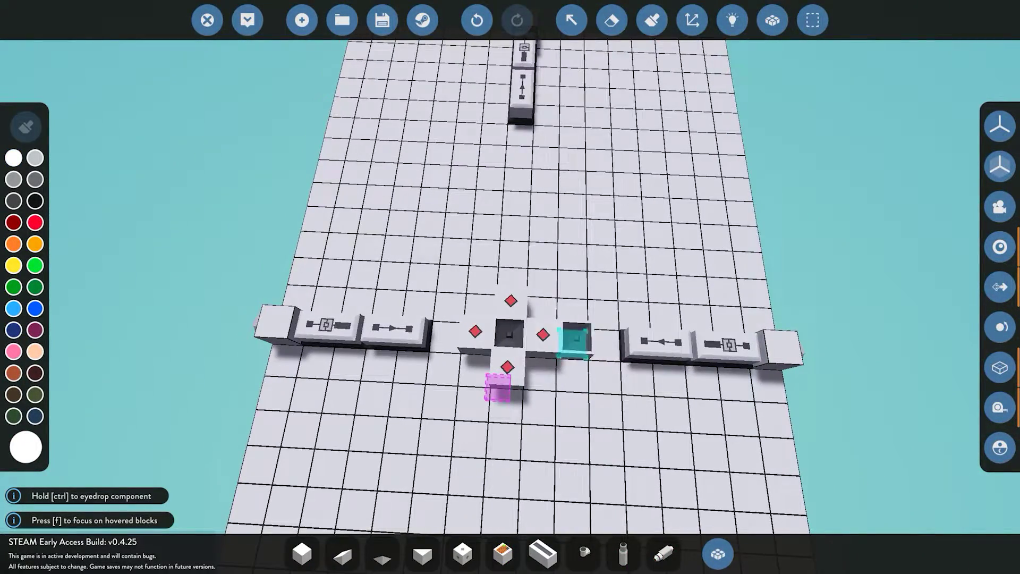
click(575, 338)
Step: Examine the logic nodes and links of the blinkers, indicator lights and central buzzer
click(743, 26)
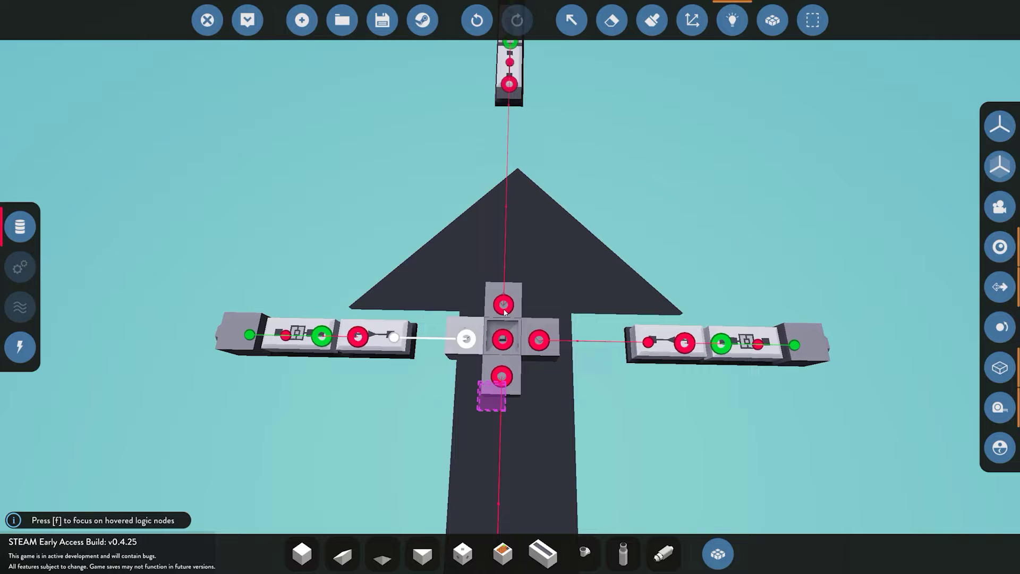
key(s)
drag(711, 280, 510, 286)
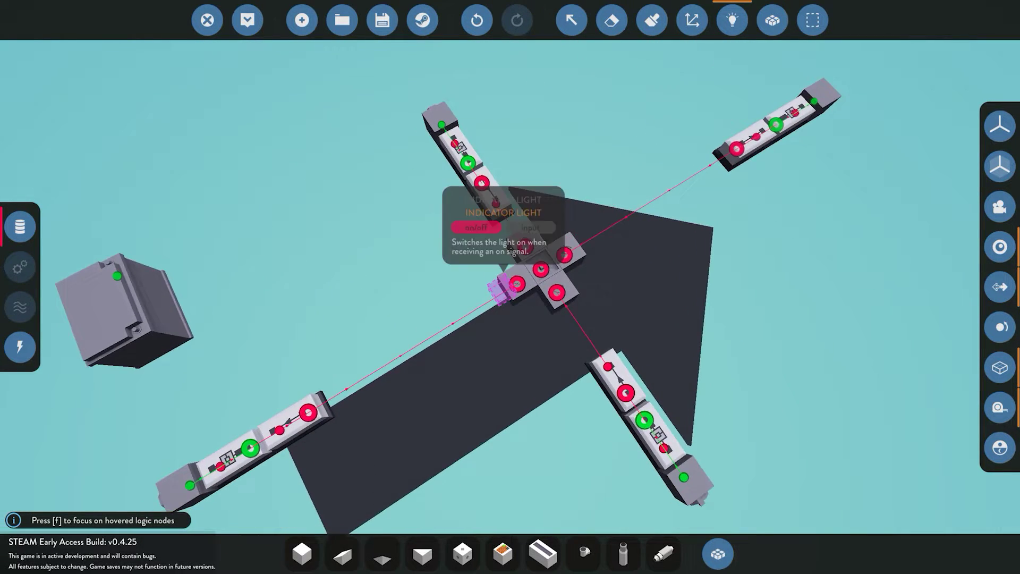
key(d)
key(a)
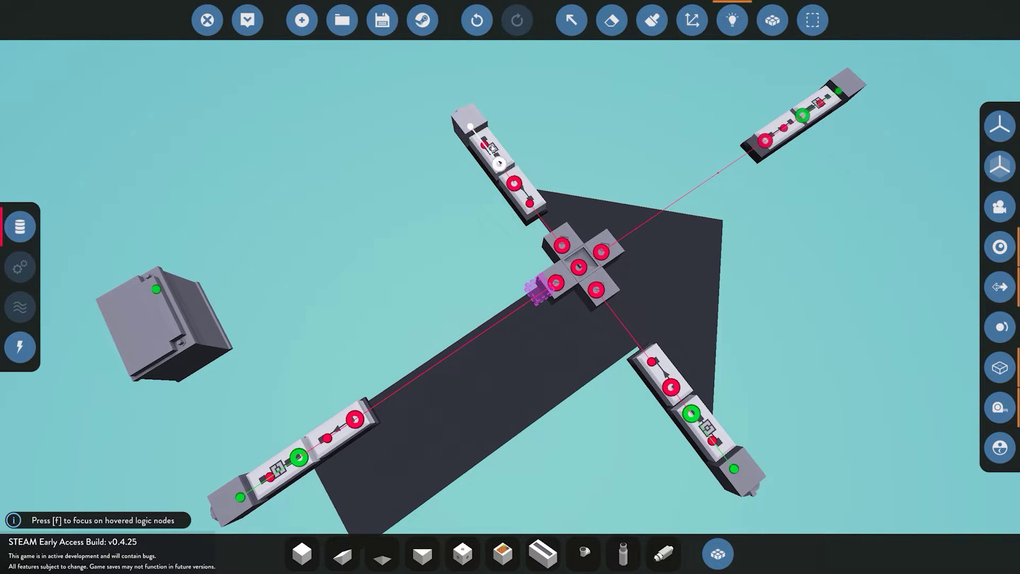
key(w)
key(d)
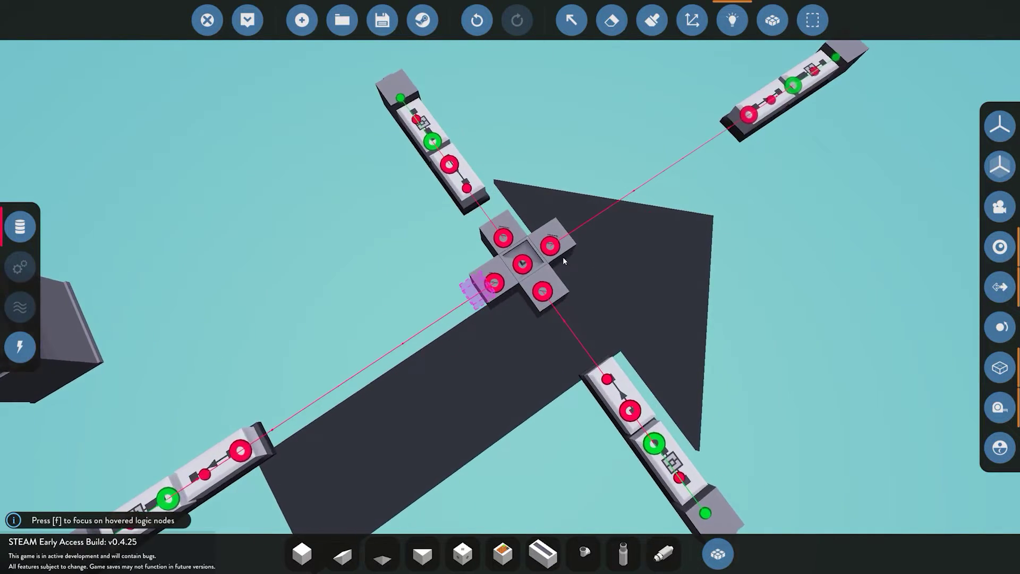
mouse_move(525, 266)
key(a)
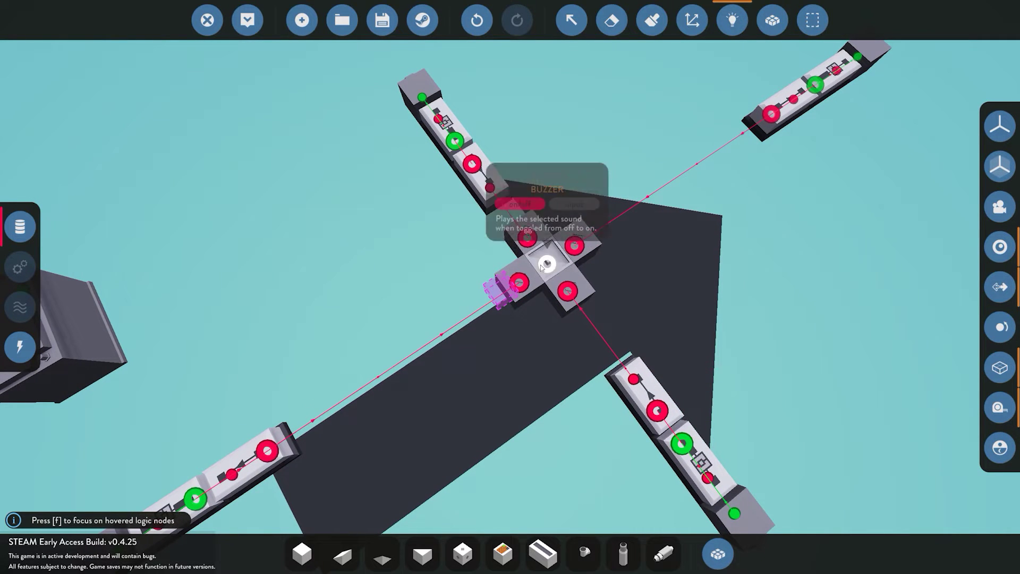
key(f)
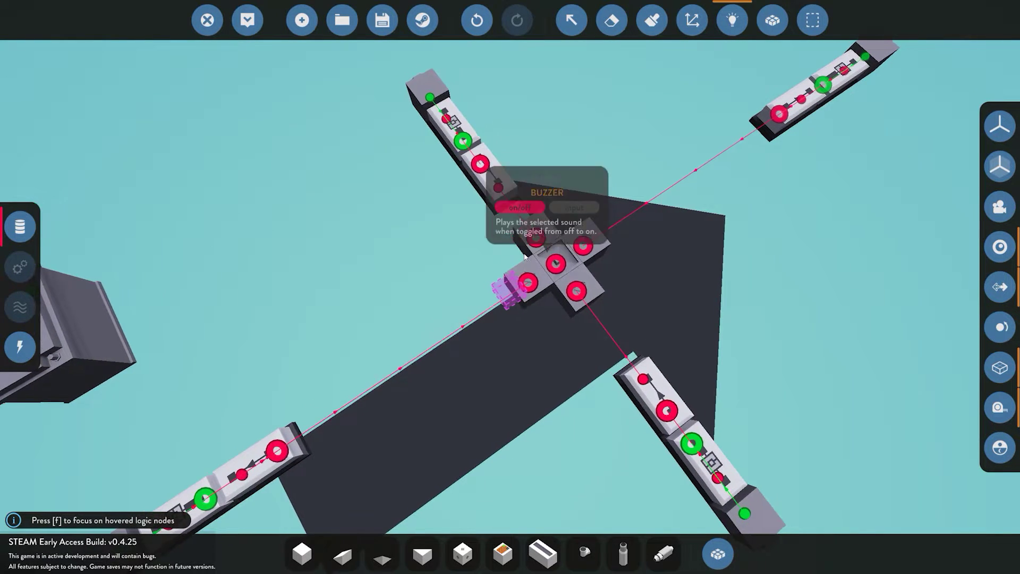
key(w)
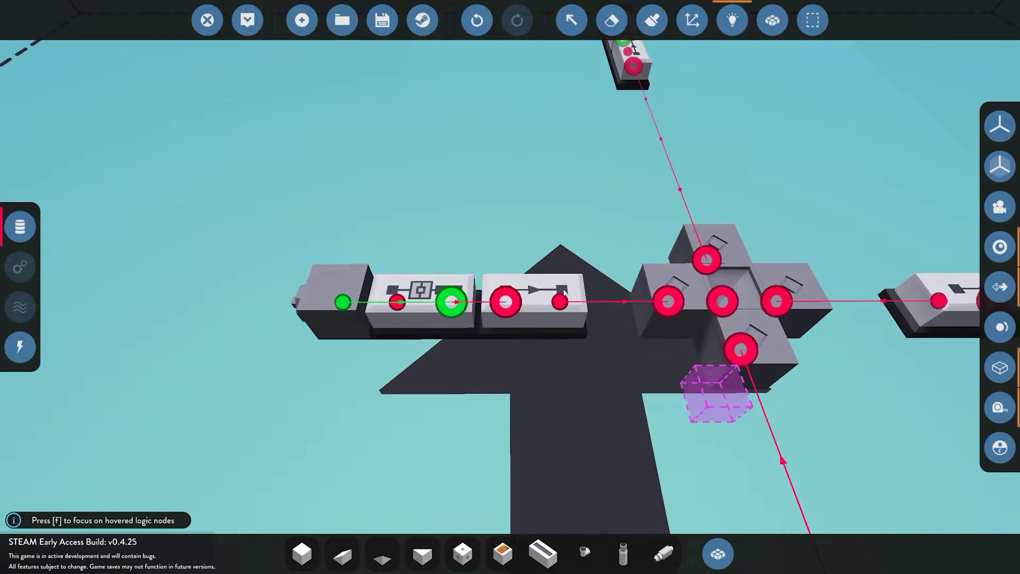
key(d)
key(d)
key(s)
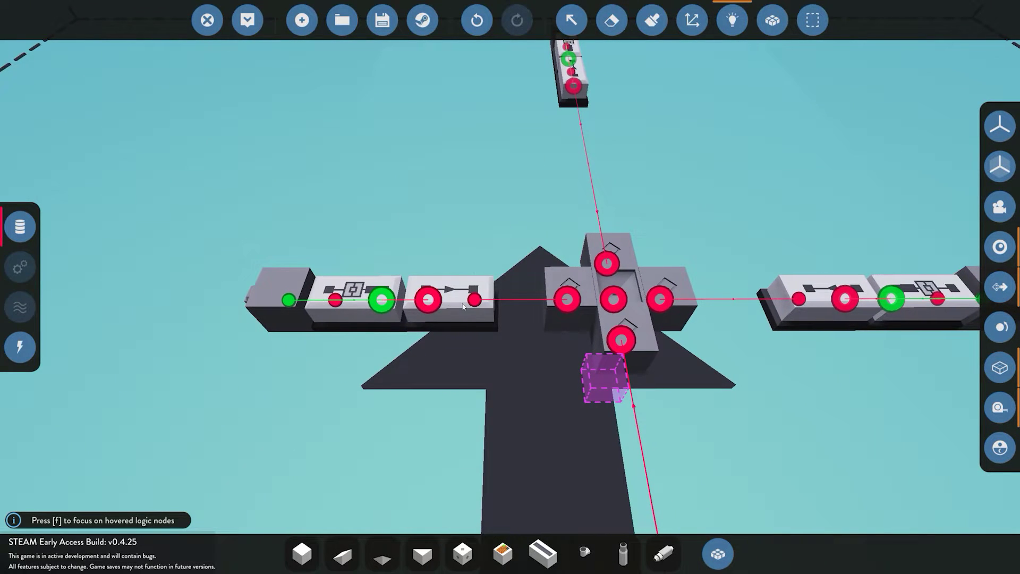
mouse_move(476, 304)
key(a)
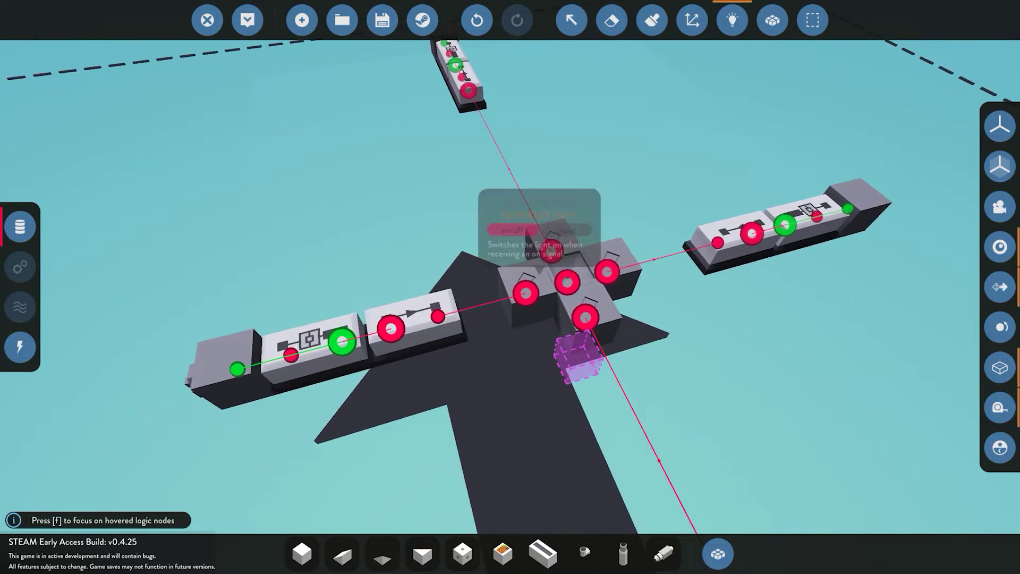
key(s)
key(d)
mouse_move(548, 285)
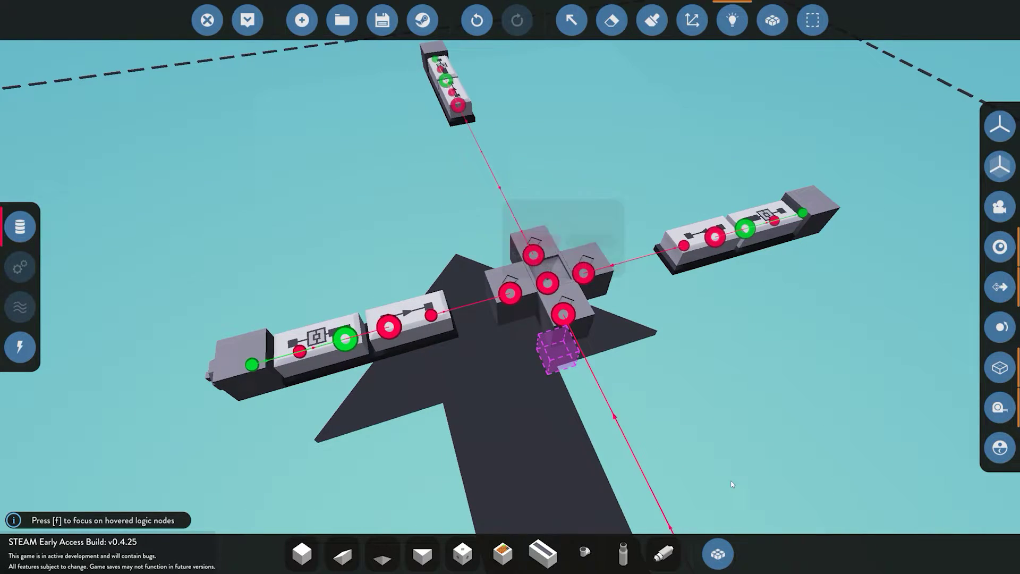
Step: Place three OR gates side by side on the platform between the indicator light cross and the front blinker
click(718, 554)
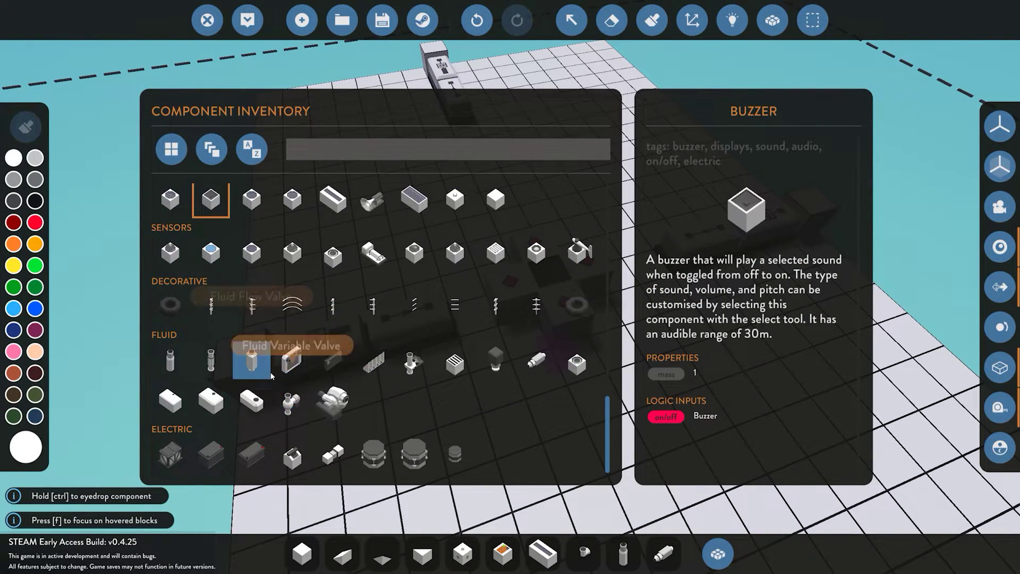
scroll(250, 366, up, 5)
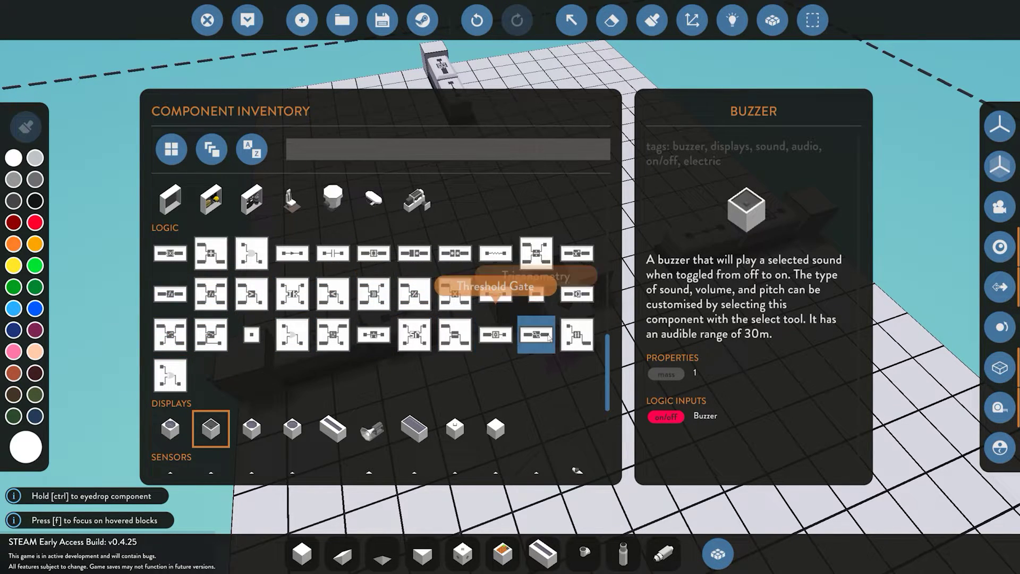
click(292, 334)
click(711, 560)
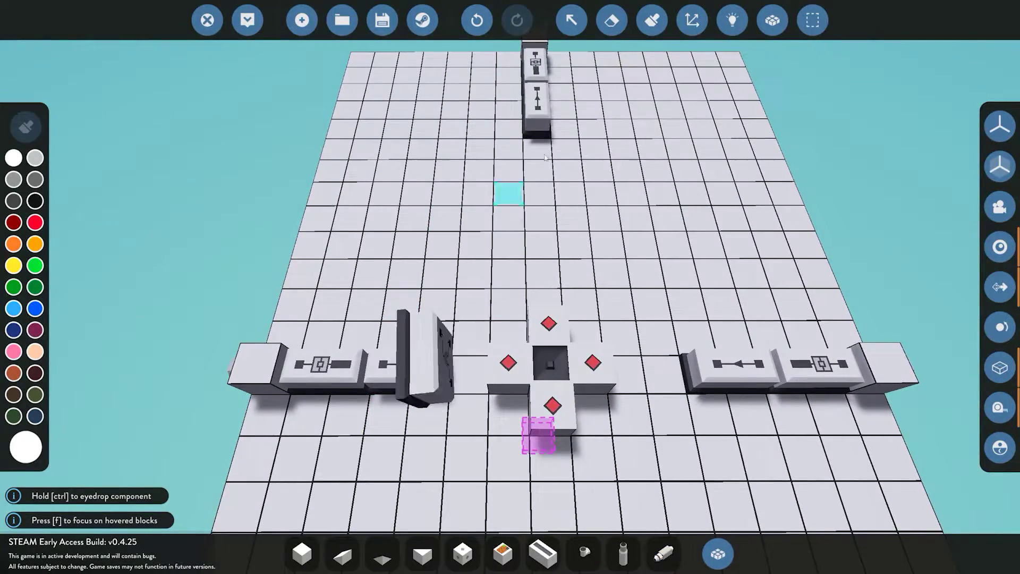
click(558, 378)
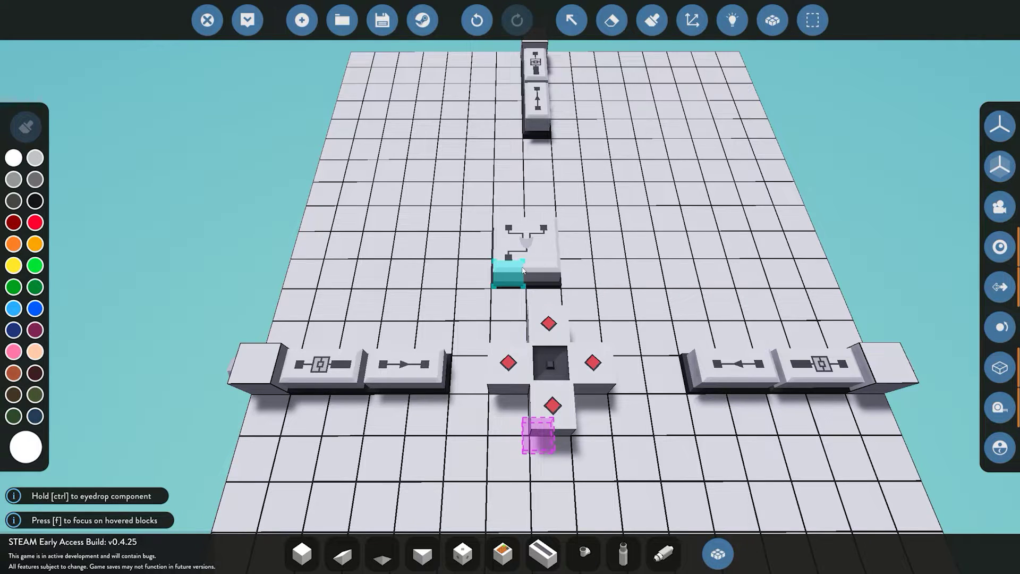
click(522, 269)
click(576, 270)
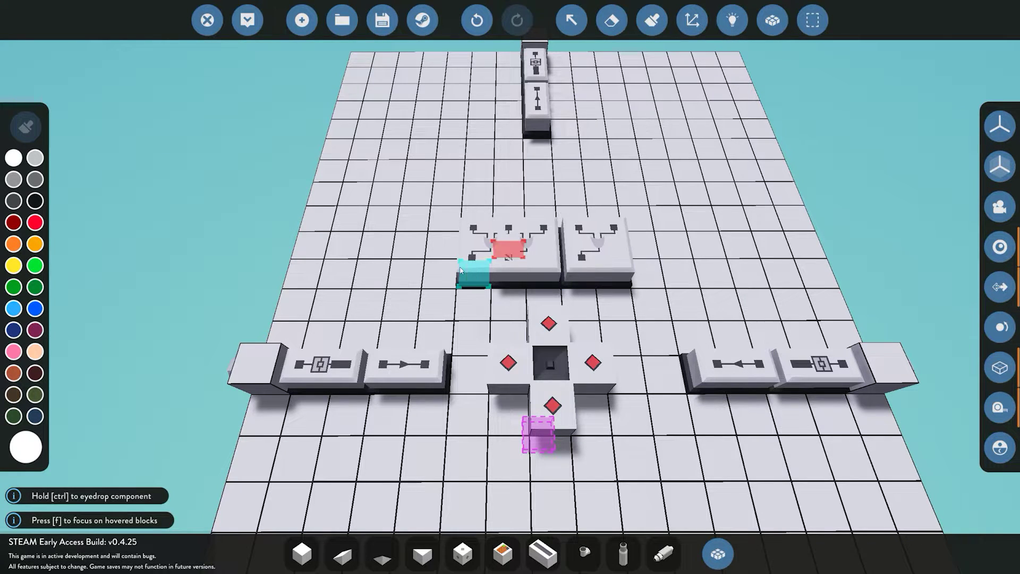
click(443, 270)
Step: Link the left and front blinkers' signals to one outer OR gate and the right and rear blinkers' signals to the other
click(732, 20)
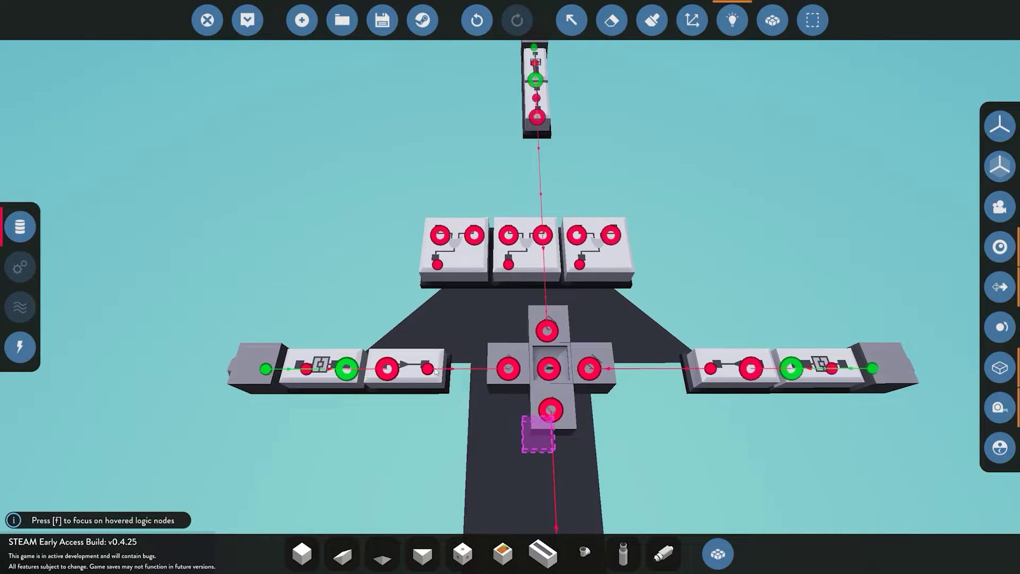
drag(432, 369, 439, 236)
drag(536, 98, 474, 235)
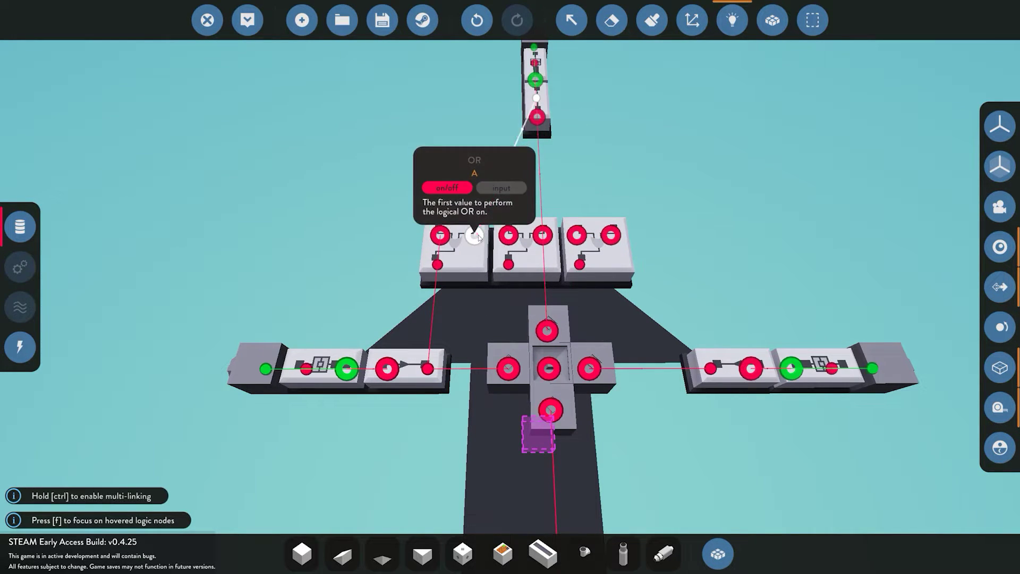
drag(711, 368, 611, 235)
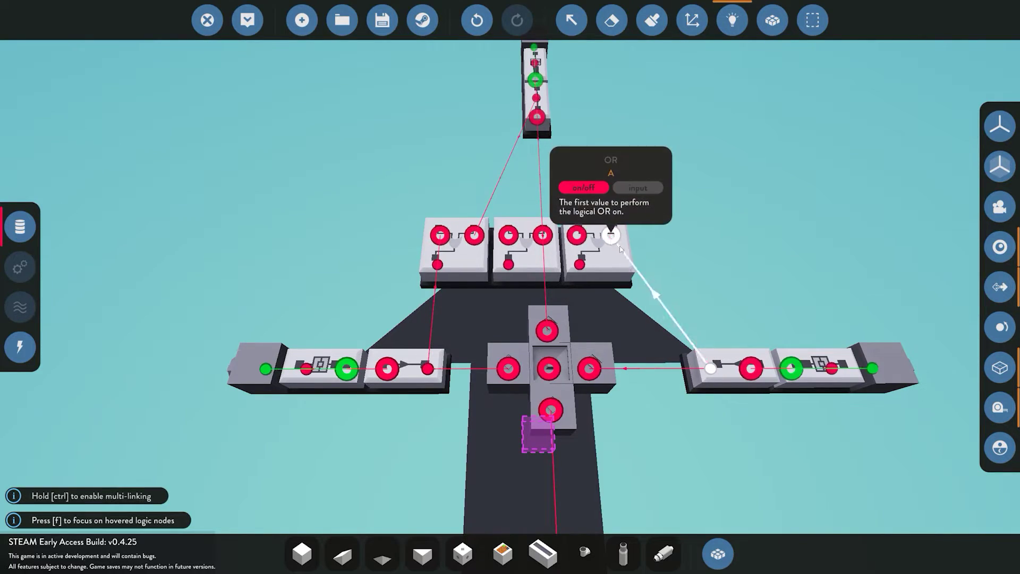
drag(801, 229, 562, 190)
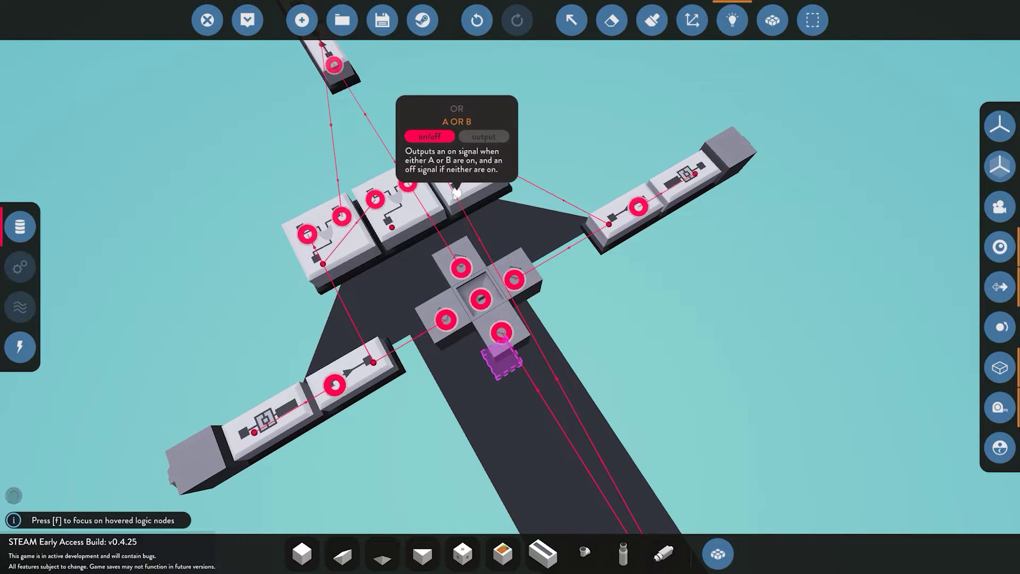
Step: Feed the outer OR gates' outputs into the middle OR gate and link its output to the buzzer
drag(457, 193, 409, 184)
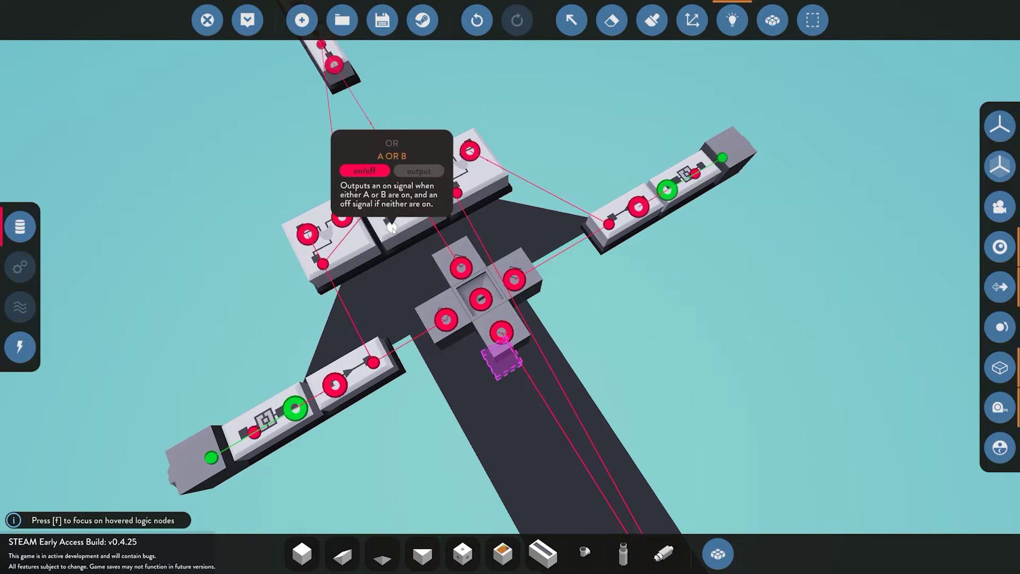
drag(391, 227, 479, 302)
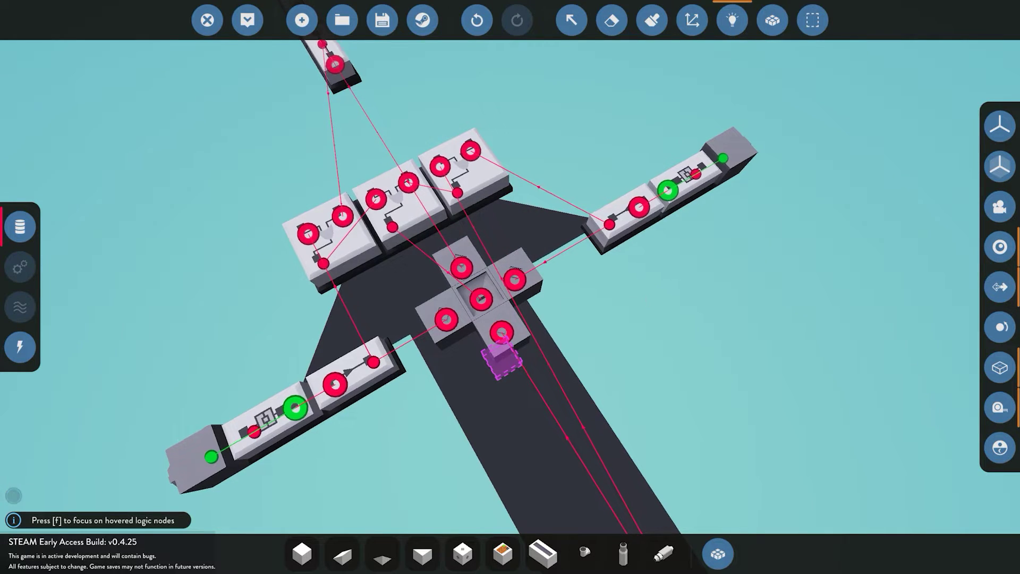
Step: Set the pitch of the central buzzer to 107%
click(571, 21)
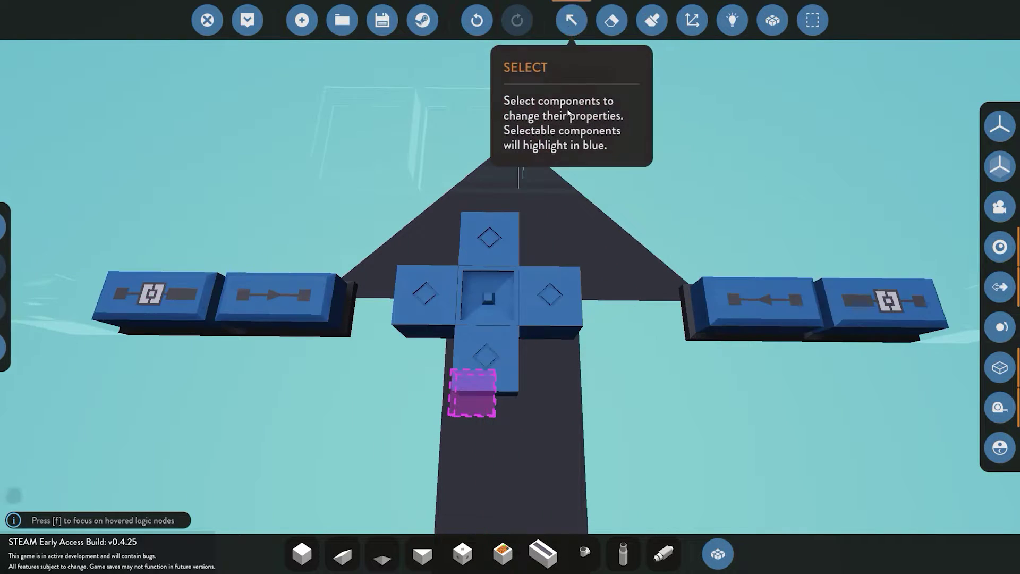
click(510, 285)
mouse_move(160, 130)
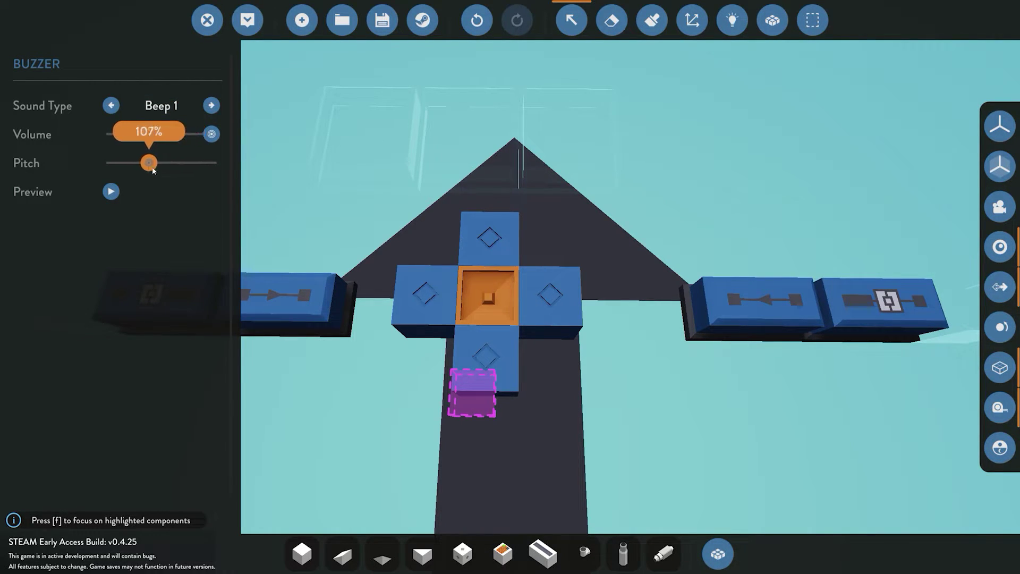
drag(168, 171, 143, 170)
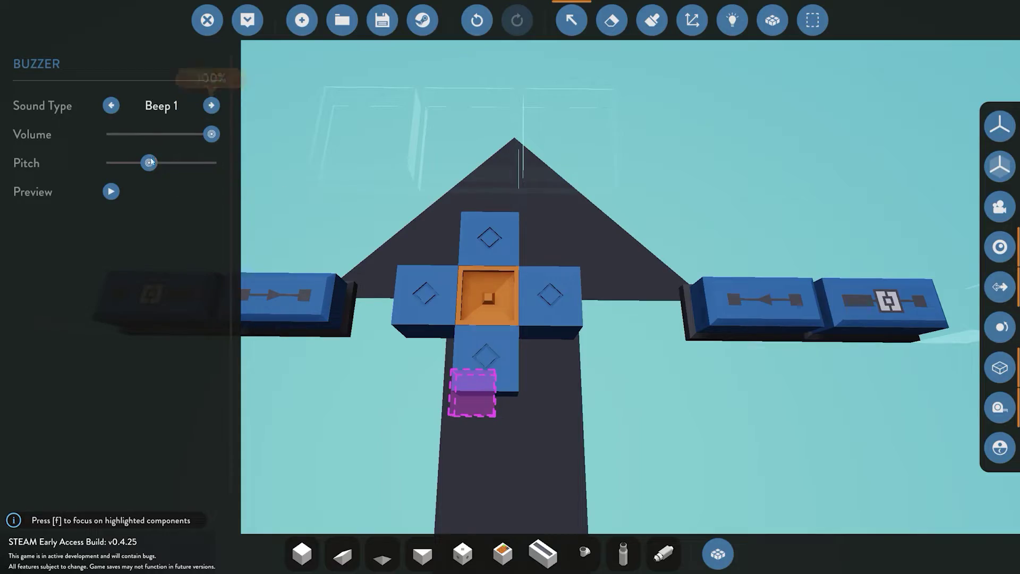
click(582, 23)
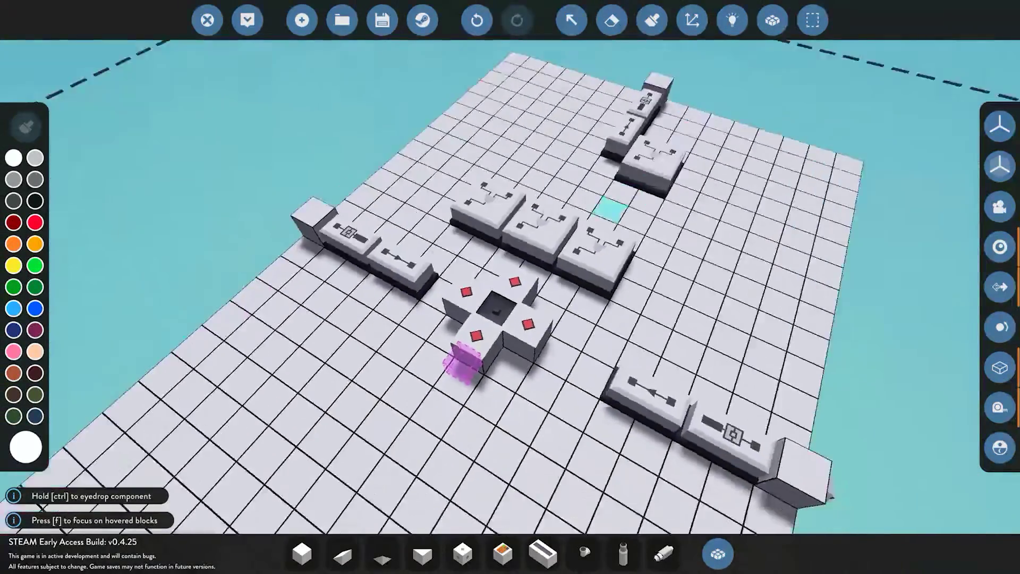
Step: Spawn the vehicle and walk onto the platform to check how the lights and buzzer react
key(a)
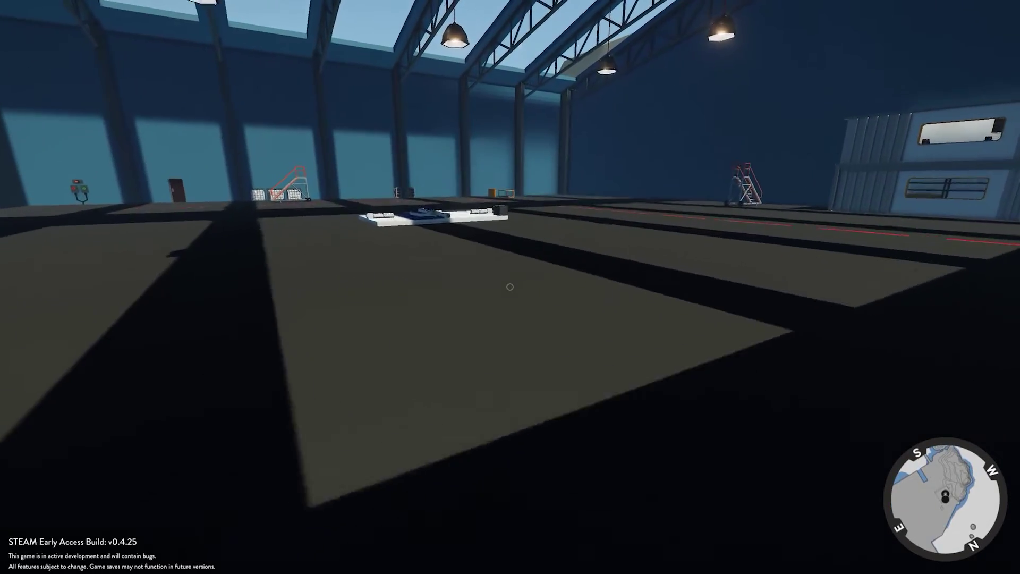
key(w)
key(w)
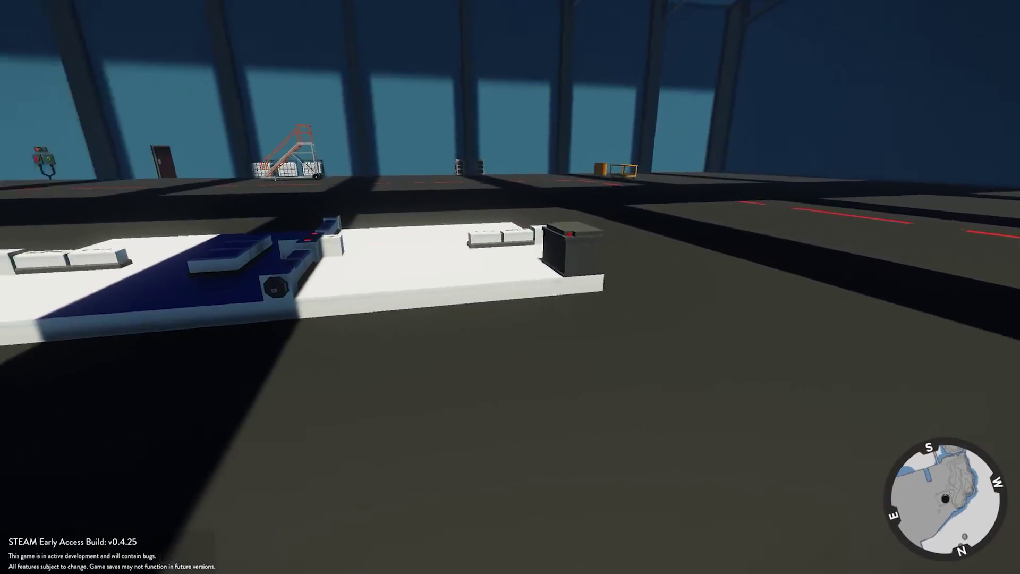
key(space)
key(w)
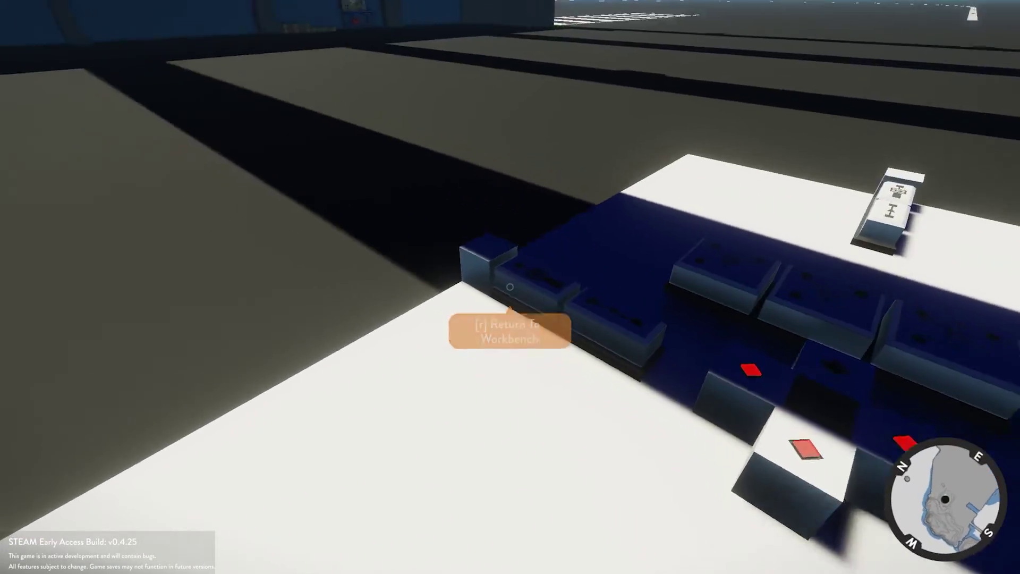
mouse_move(509, 287)
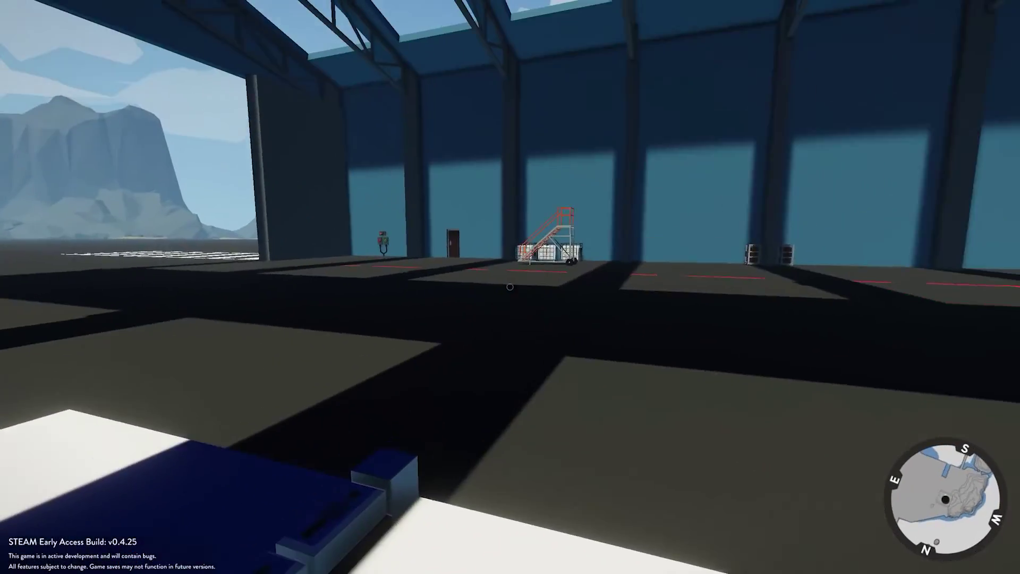
Step: Walk across the platform and look over the sensors and the four indicator lights from different sides
key(w)
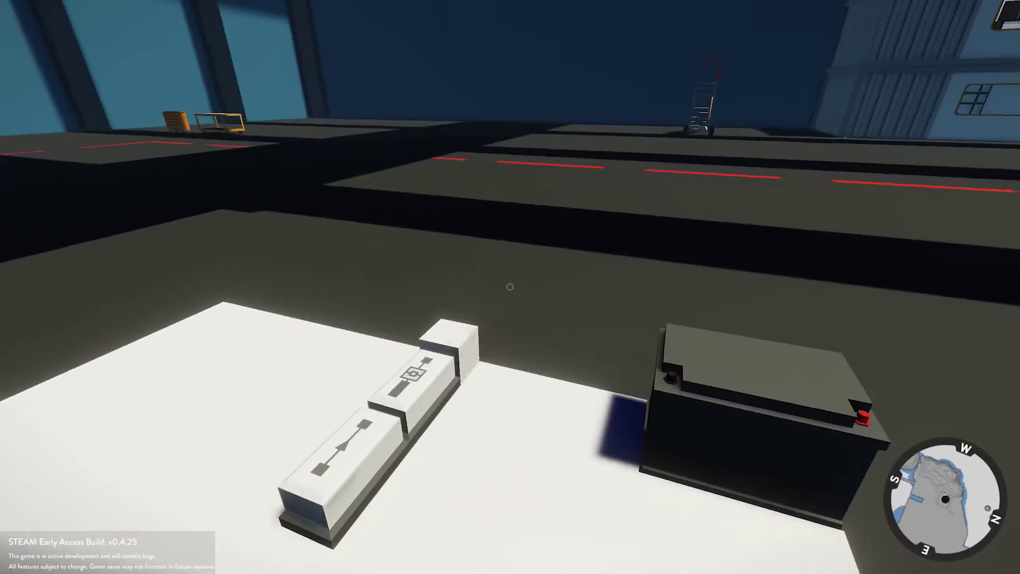
mouse_move(510, 287)
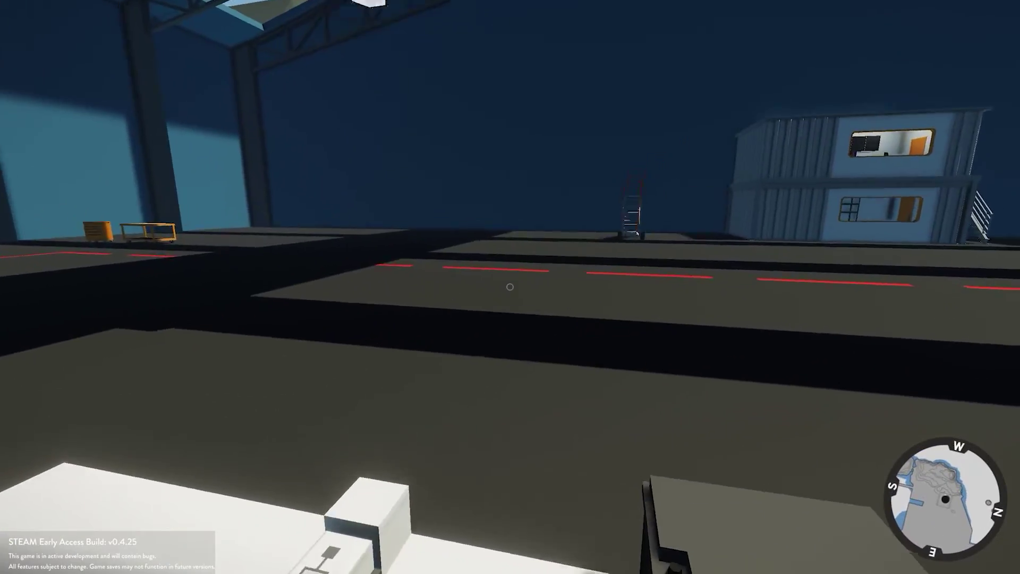
key(w)
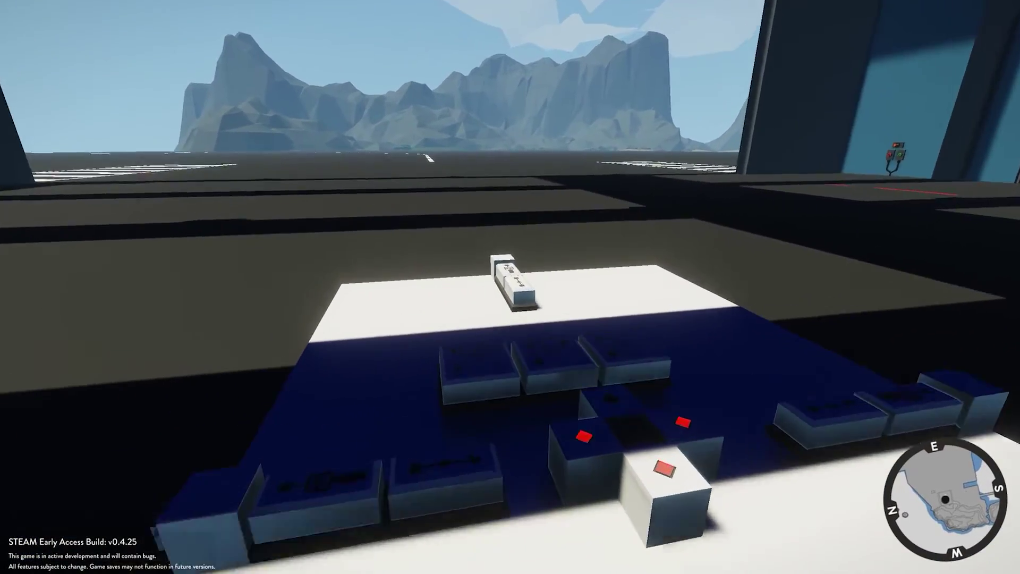
key(a)
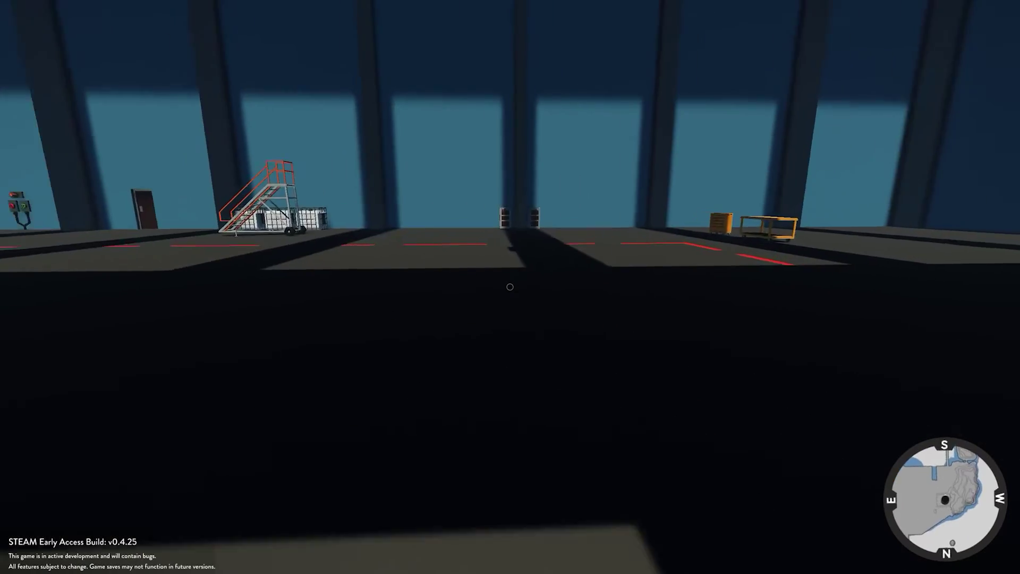
Step: Fetch the orange tool cabinet from the hangar wall and set it down in front of the sensor at the platform's east end
key(w)
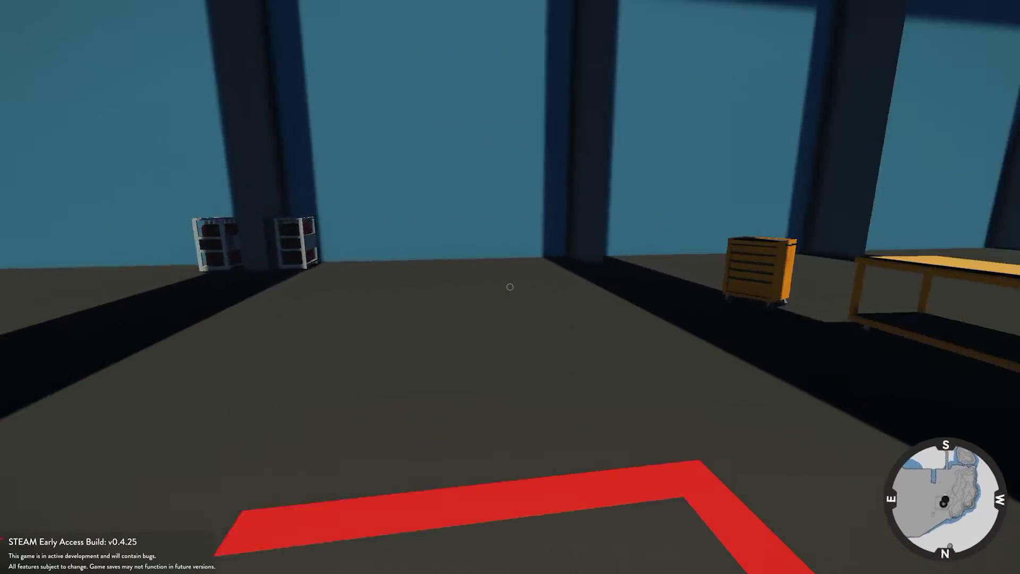
key(e)
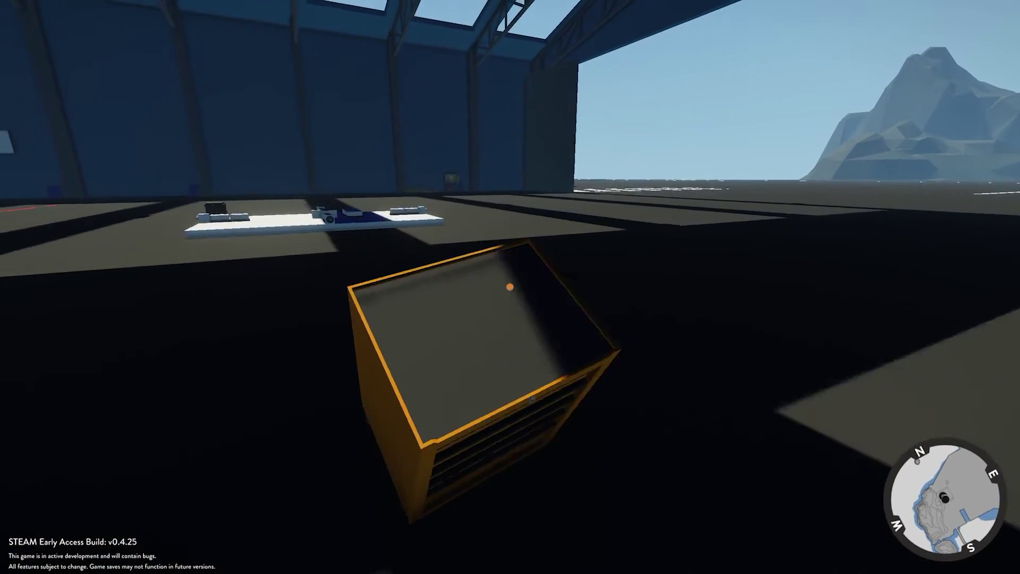
key(w)
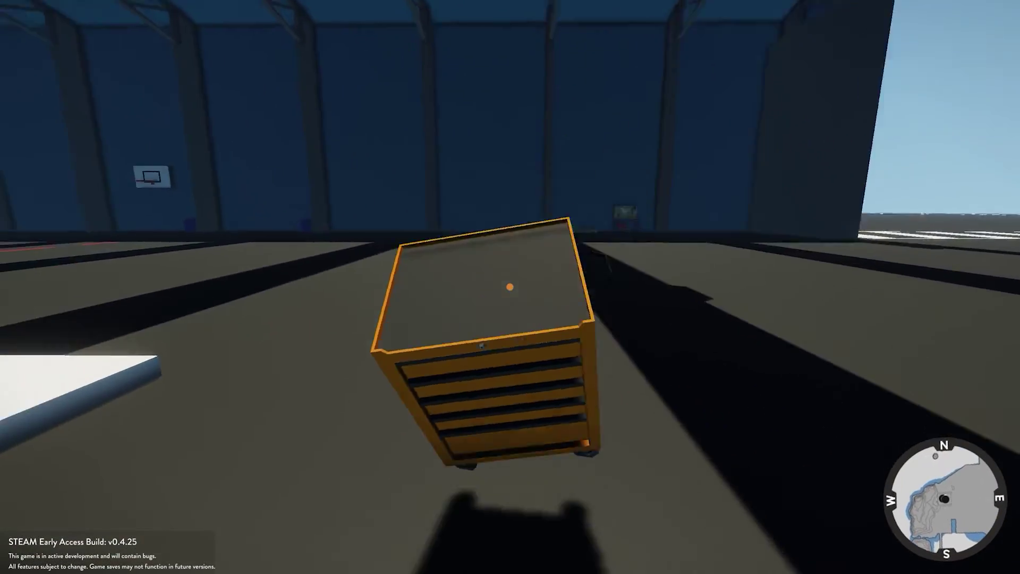
key(s)
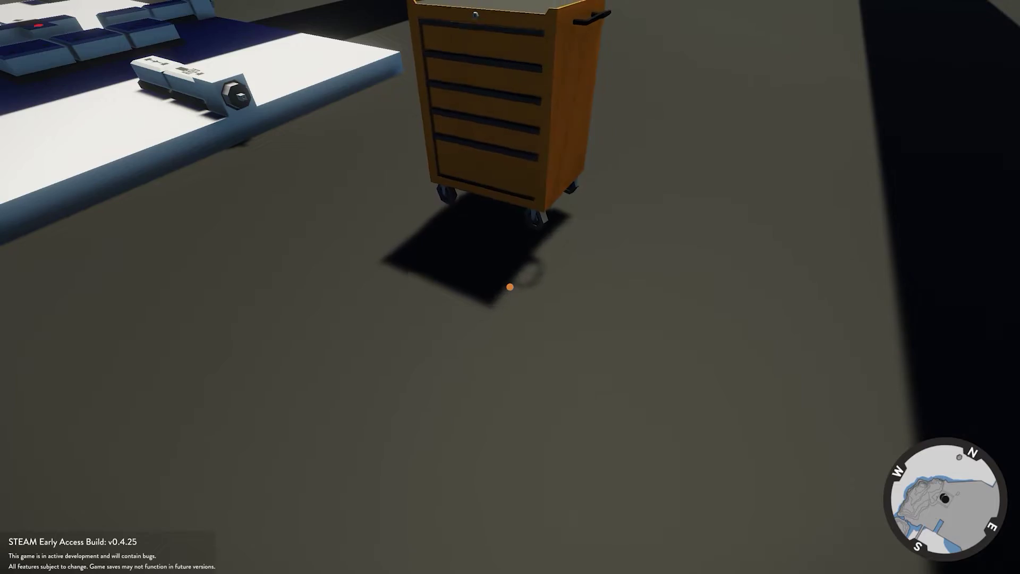
key(d)
key(w)
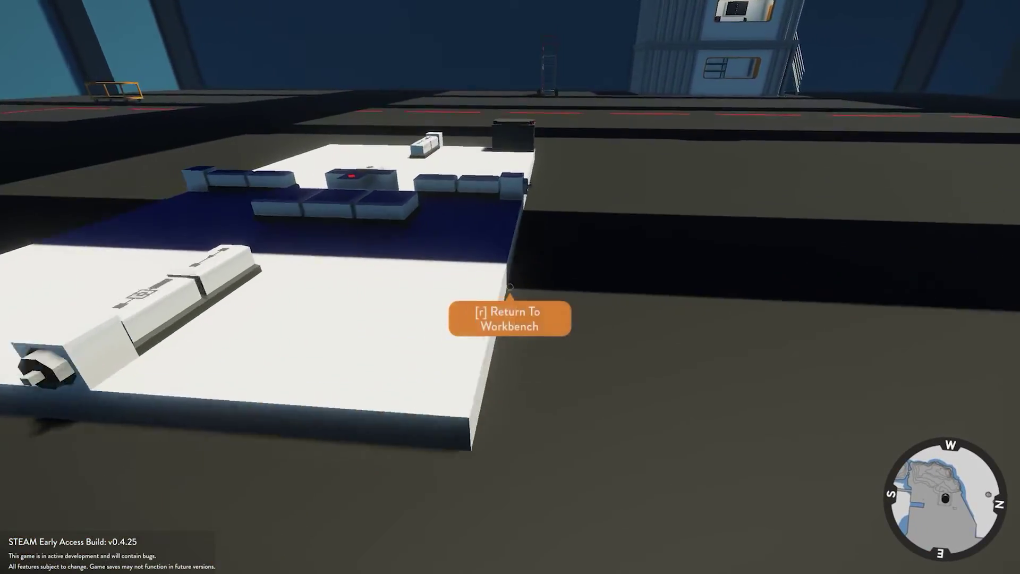
Step: Walk back onto the platform and watch the indicator lights with the cabinet in front of the east sensor
key(d)
key(w)
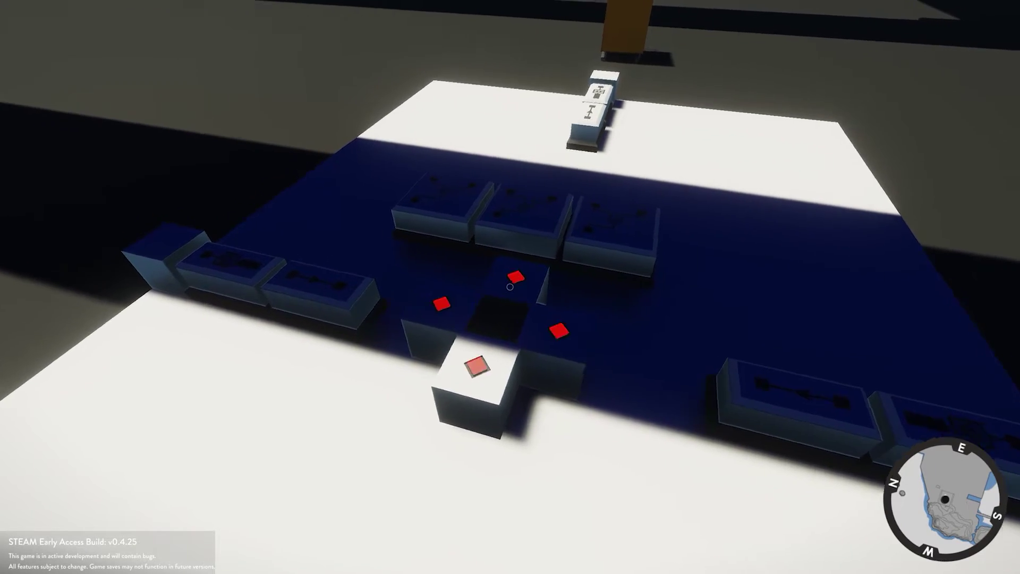
key(a)
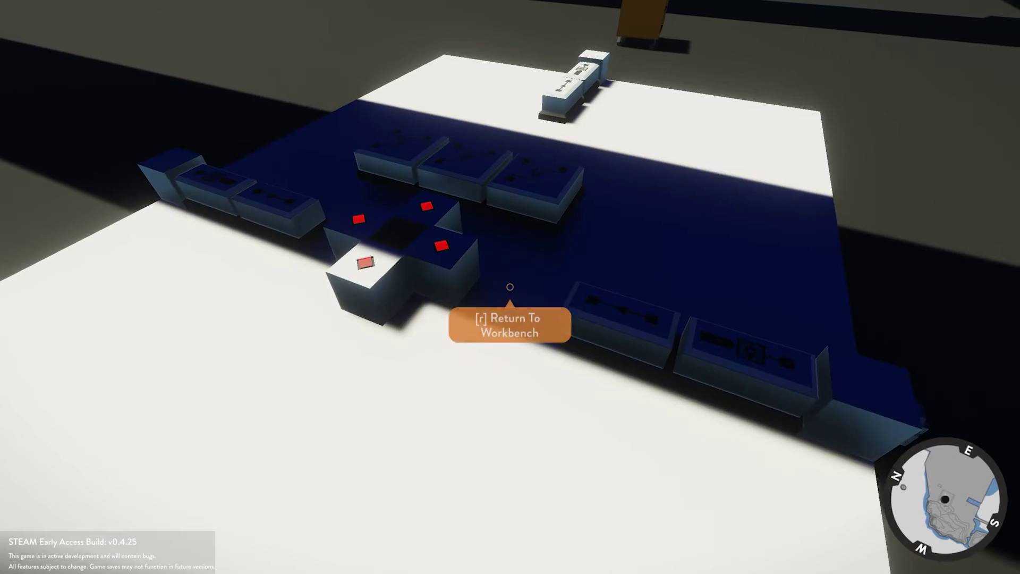
key(a)
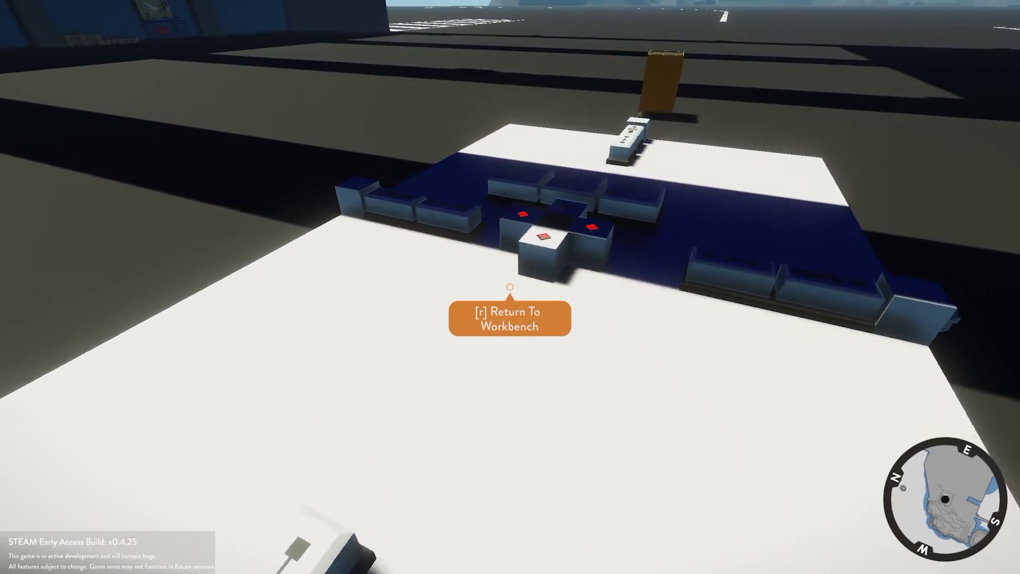
key(a)
key(d)
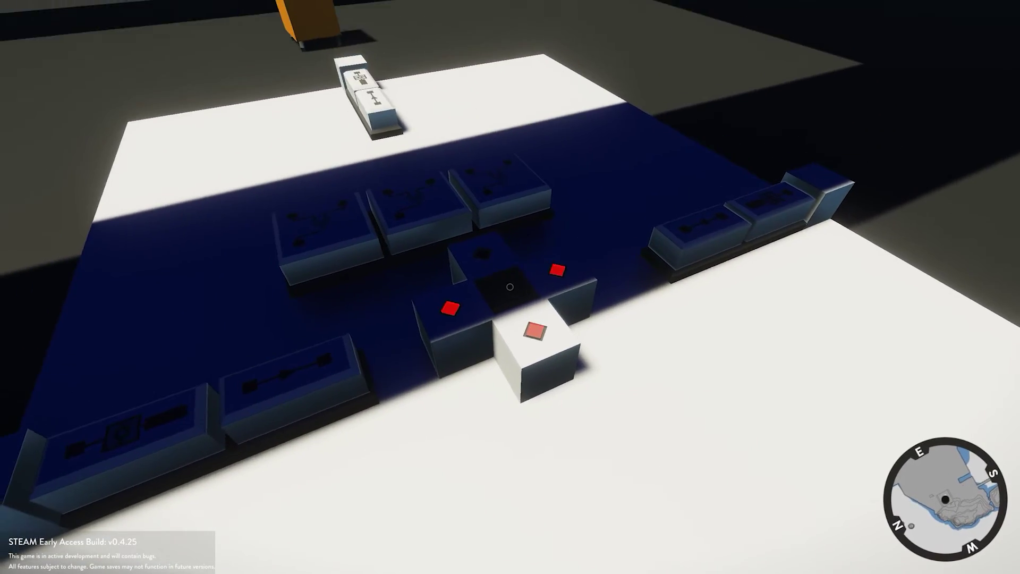
key(s)
key(a)
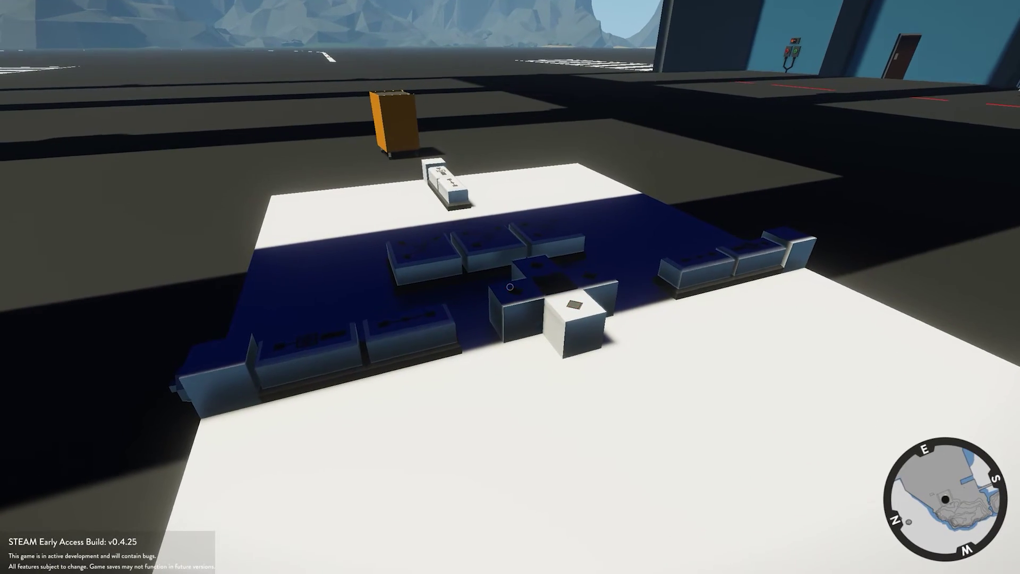
Step: Step off the platform's battery end and return past the side sensor to compare how the indicator lights react
key(d)
key(w)
key(s)
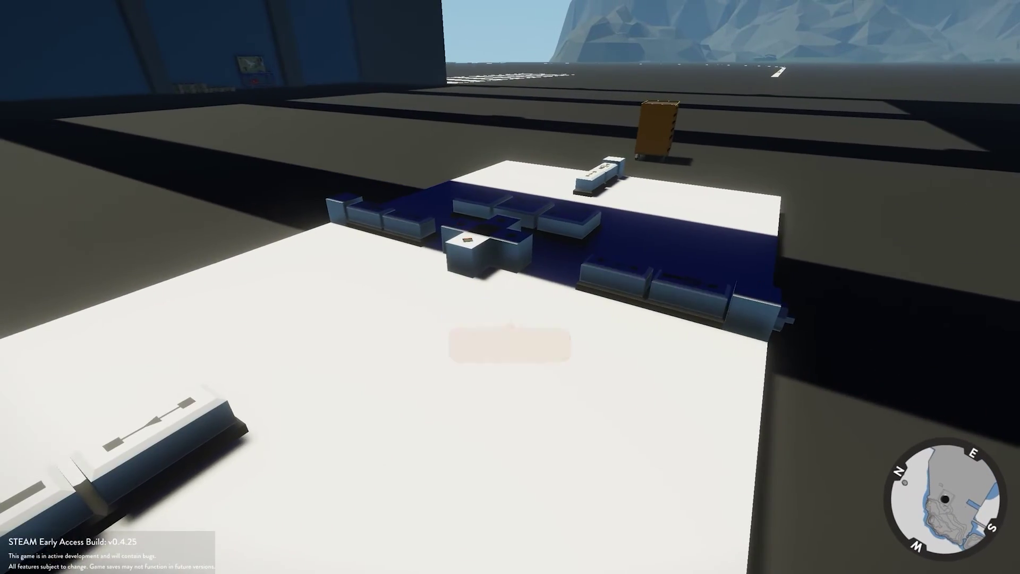
key(s)
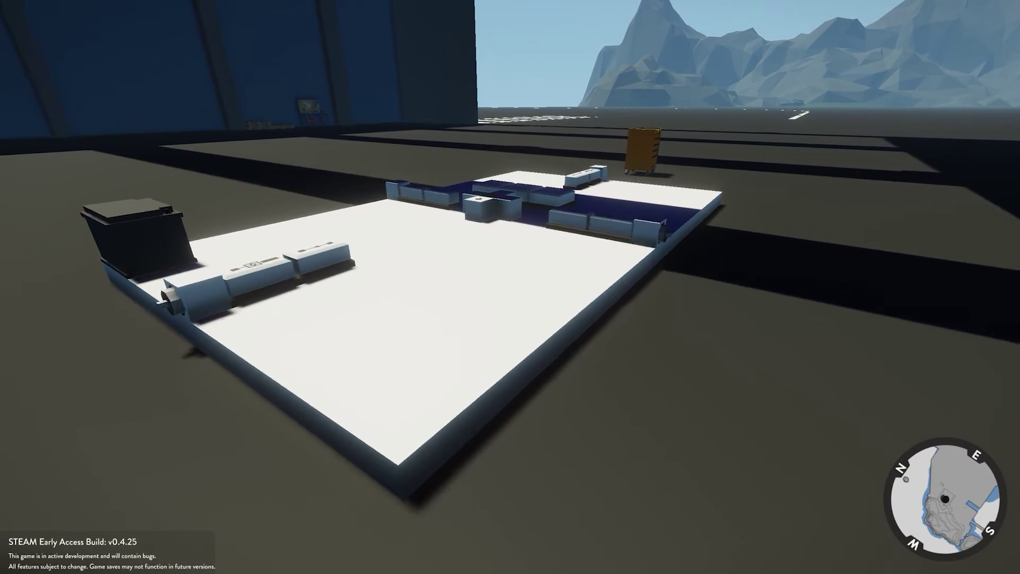
key(w)
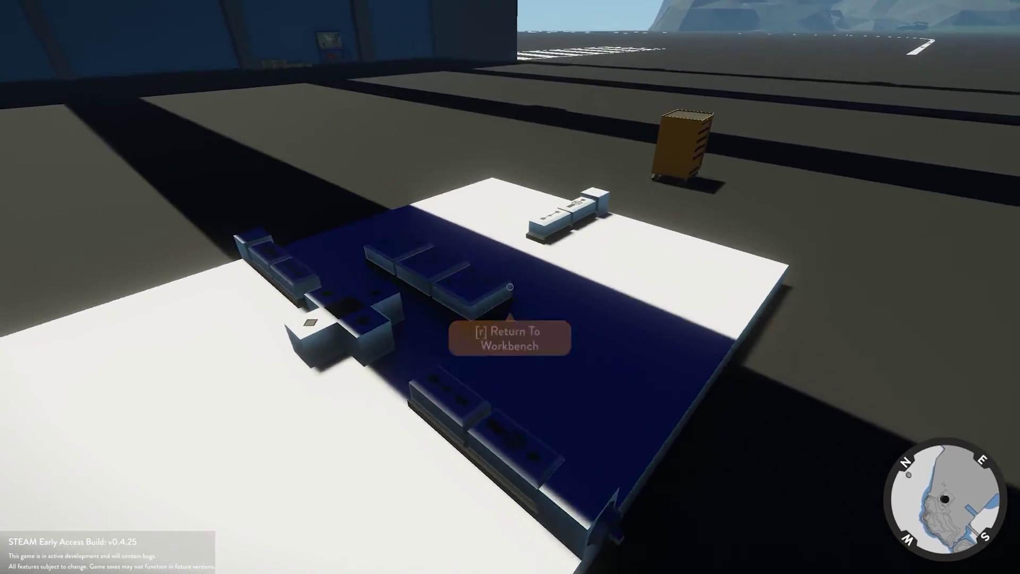
key(w)
key(a)
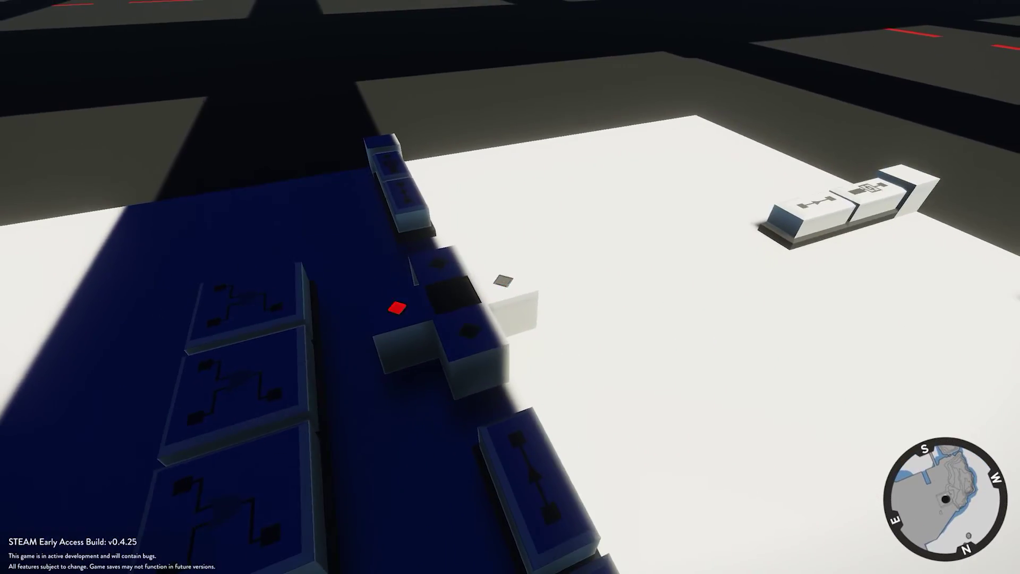
Step: Circle from the indicator lights to the battery corner and check the light for the cabinet's direction
key(w)
key(a)
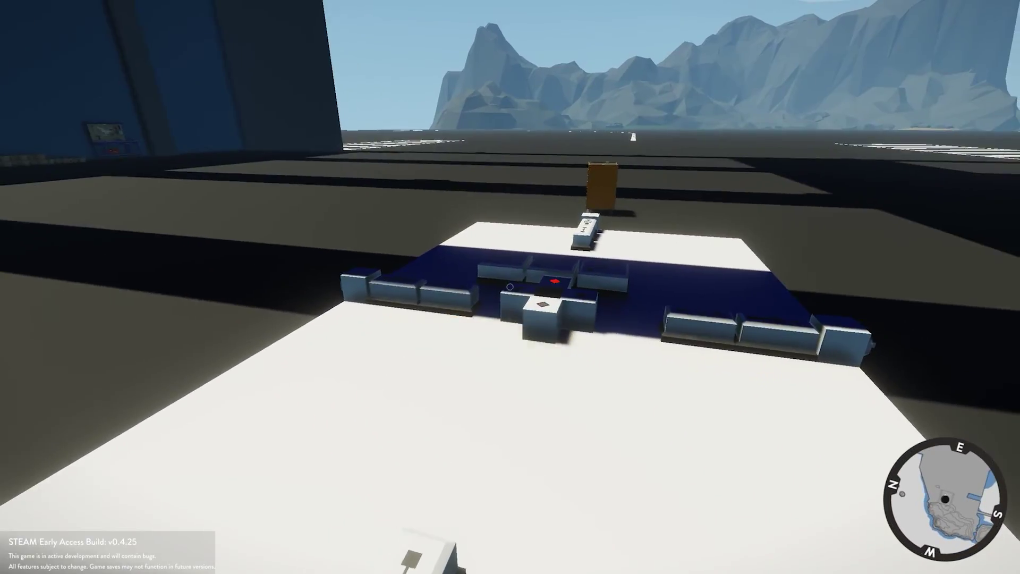
key(s)
key(a)
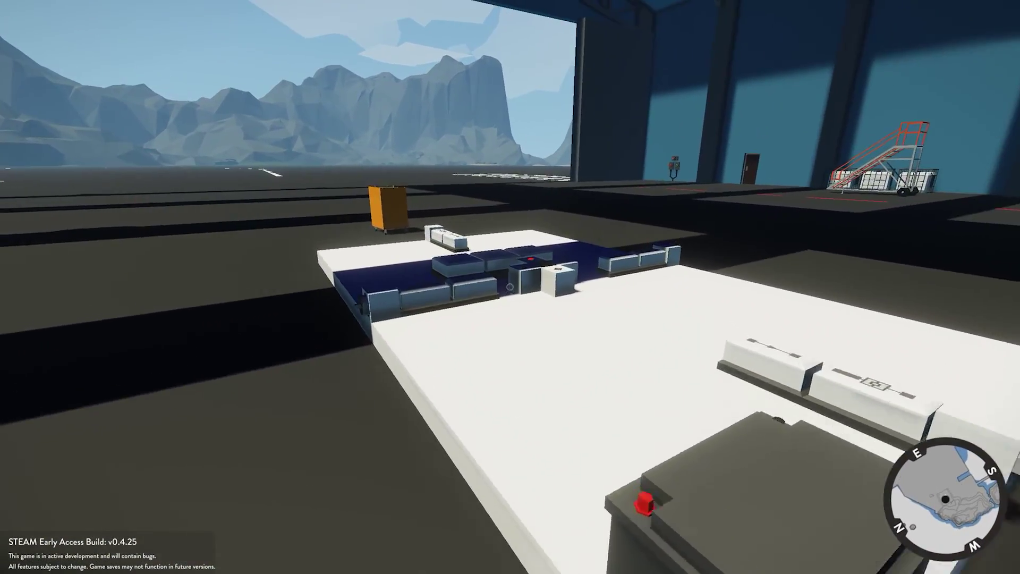
key(w)
key(space)
key(d)
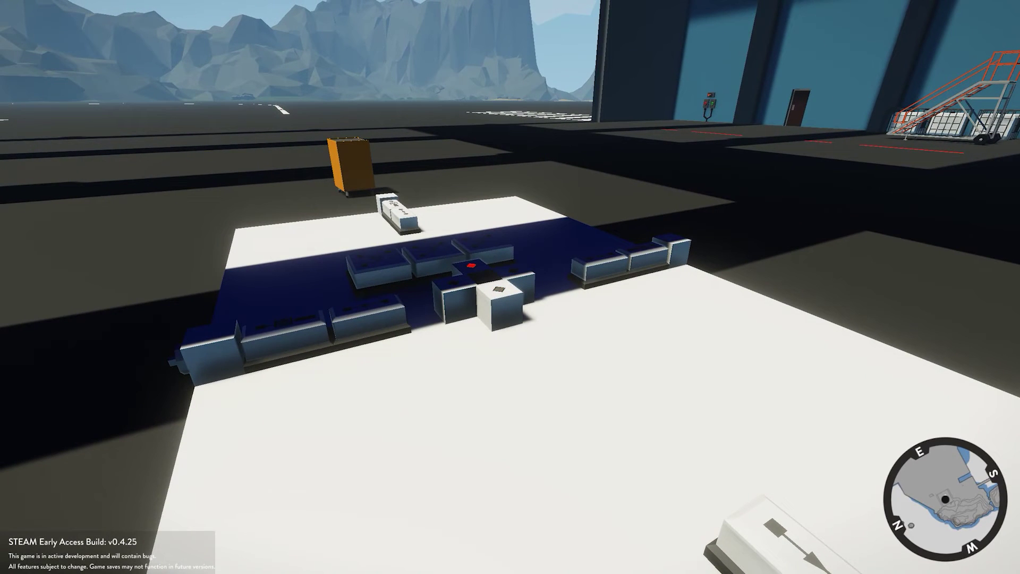
Step: Move back and forth near the platform's centre to observe all four indicator lights blinking together
key(w)
key(a)
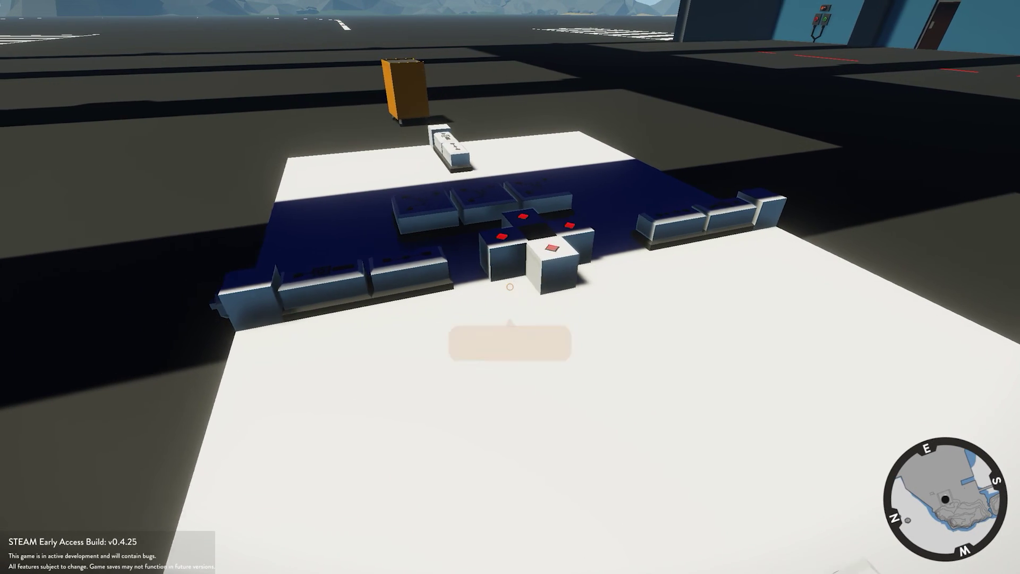
key(w)
key(a)
key(d)
key(a)
key(d)
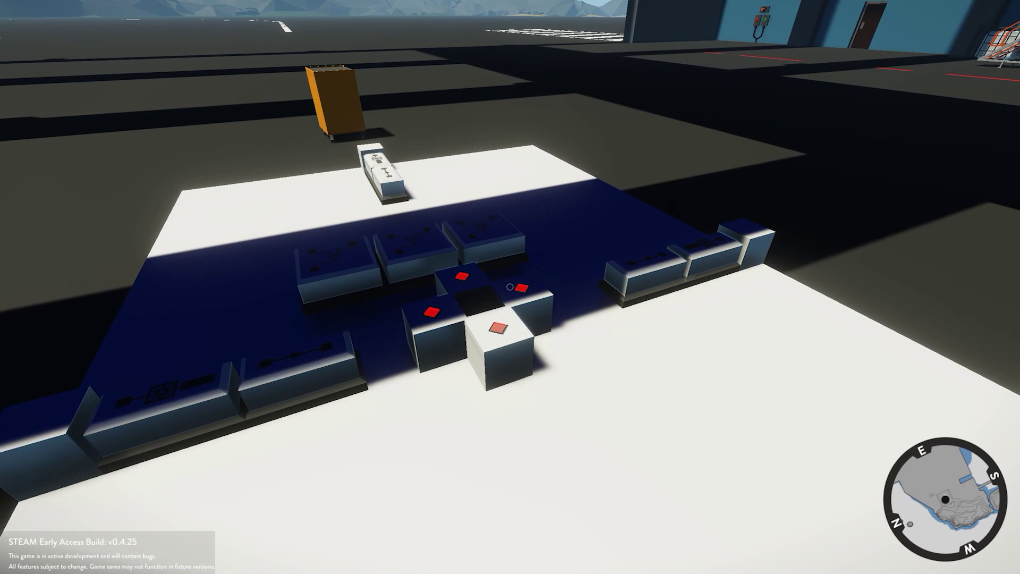